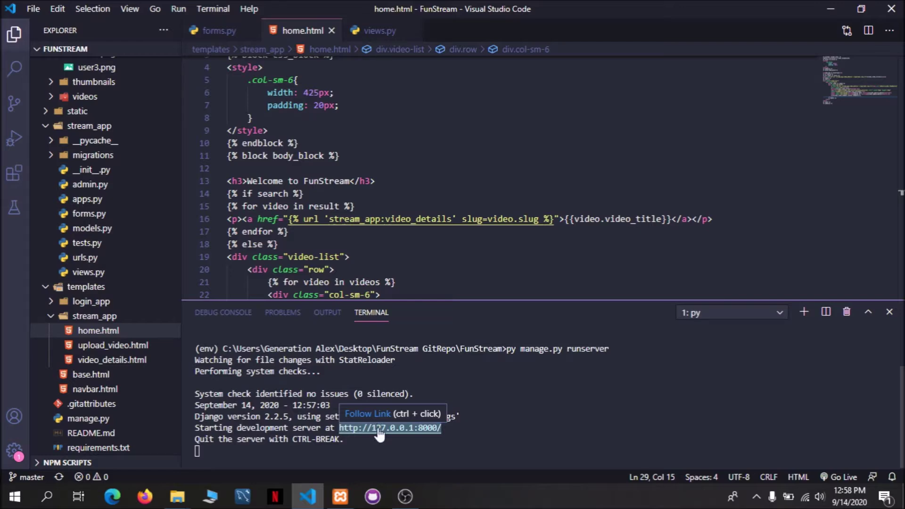
Open the local FunStream site at 127.0.0.1:8000 and scroll through its video feed.
{"action": "left_click", "coordinate": [379, 431], "text": "ctrl"}
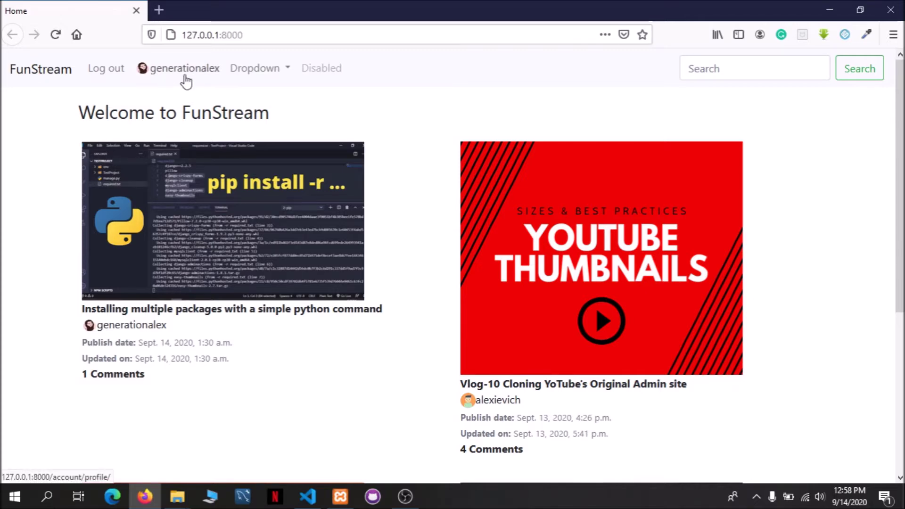
{"action": "scroll", "coordinate": [446, 245], "scroll_direction": "down", "scroll_amount": 5}
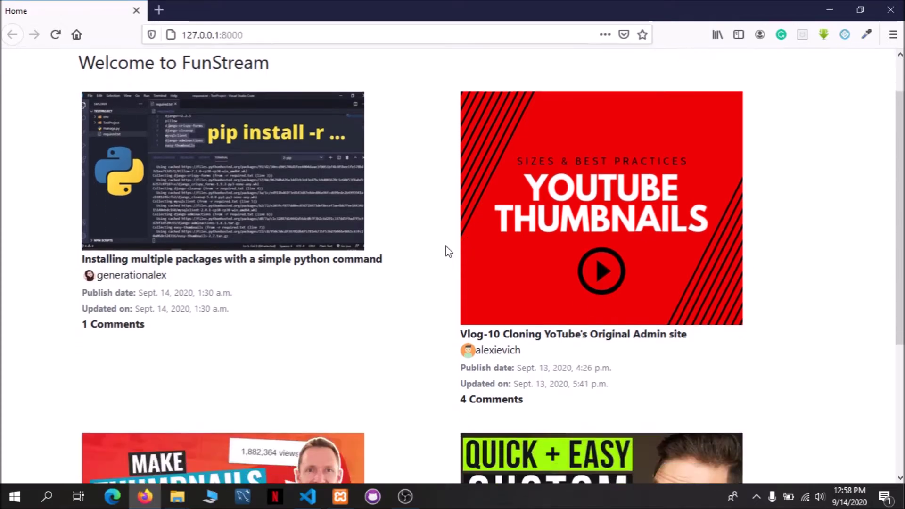
{"action": "scroll", "coordinate": [370, 307], "scroll_direction": "up", "scroll_amount": 5}
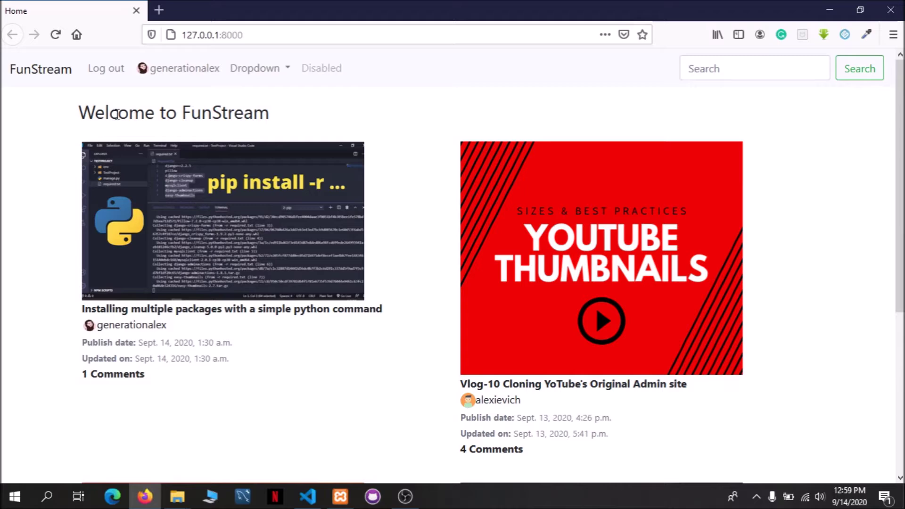
Log out, dismissing the browser's password and autofill prompts, and leave the login form empty.
{"action": "left_click", "coordinate": [106, 72]}
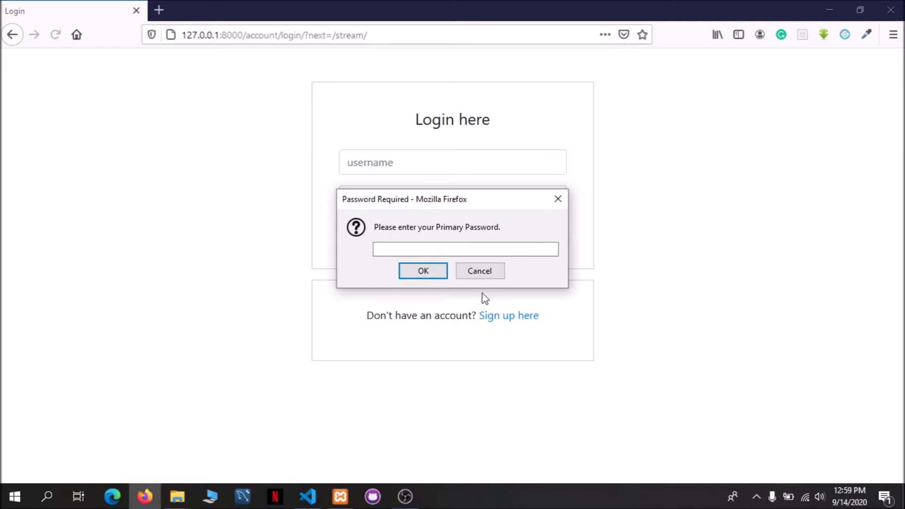
{"action": "key", "text": "Return"}
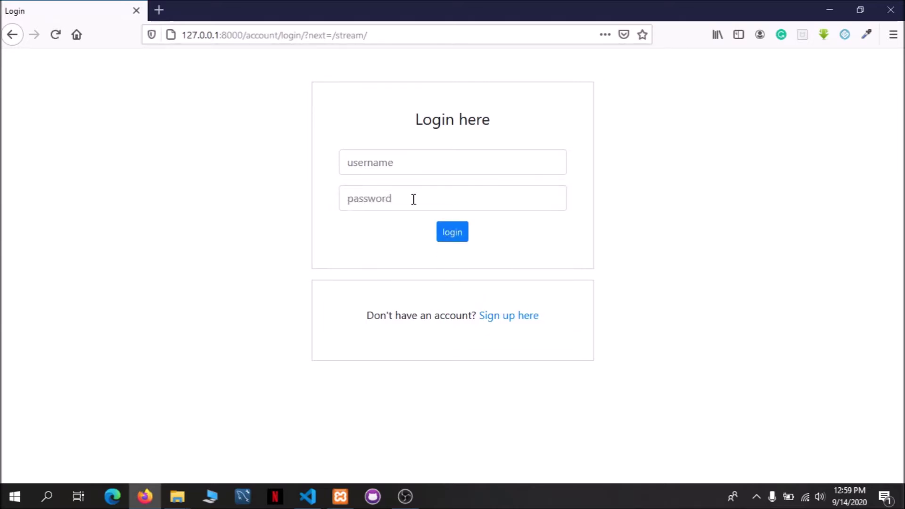
{"action": "left_click", "coordinate": [407, 163]}
{"action": "scroll", "coordinate": [481, 204], "scroll_direction": "down", "scroll_amount": 5}
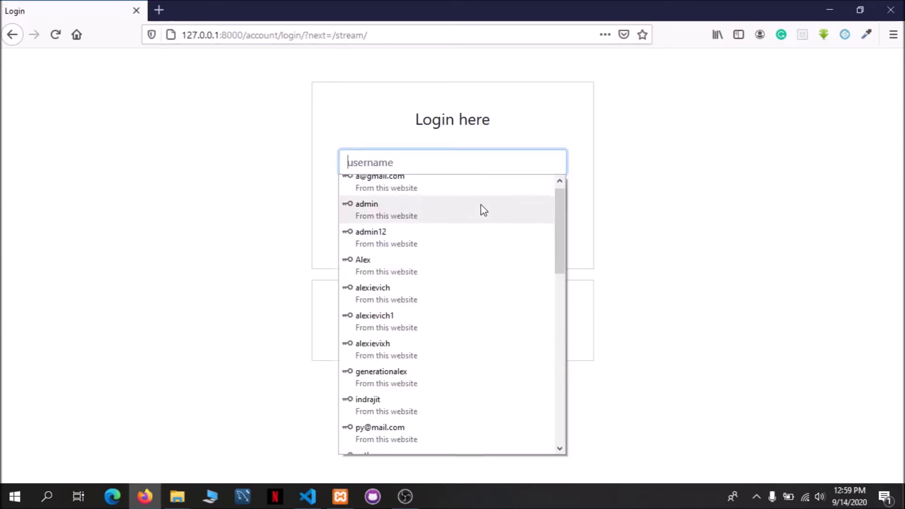
{"action": "key", "text": "Escape"}
{"action": "left_click", "coordinate": [150, 216]}
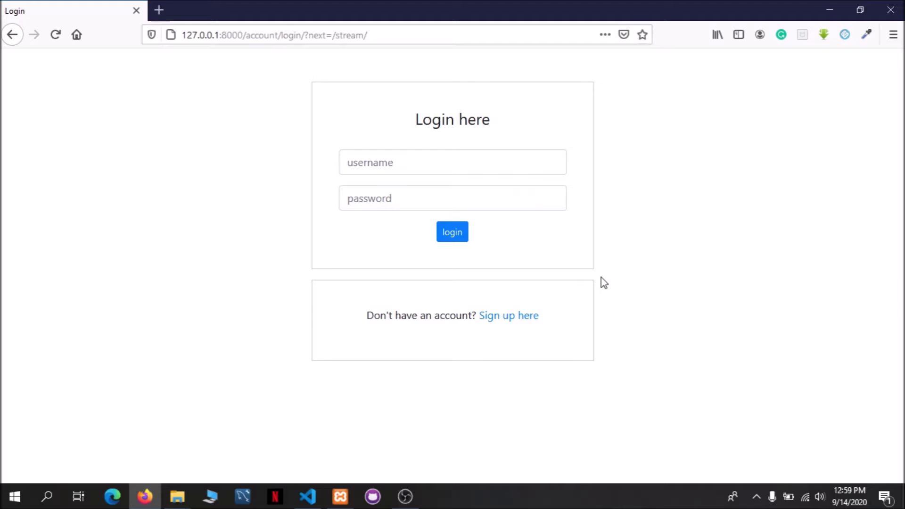
Open the sign-up form and enter the new account's username and e-mail address.
{"action": "left_click", "coordinate": [526, 316]}
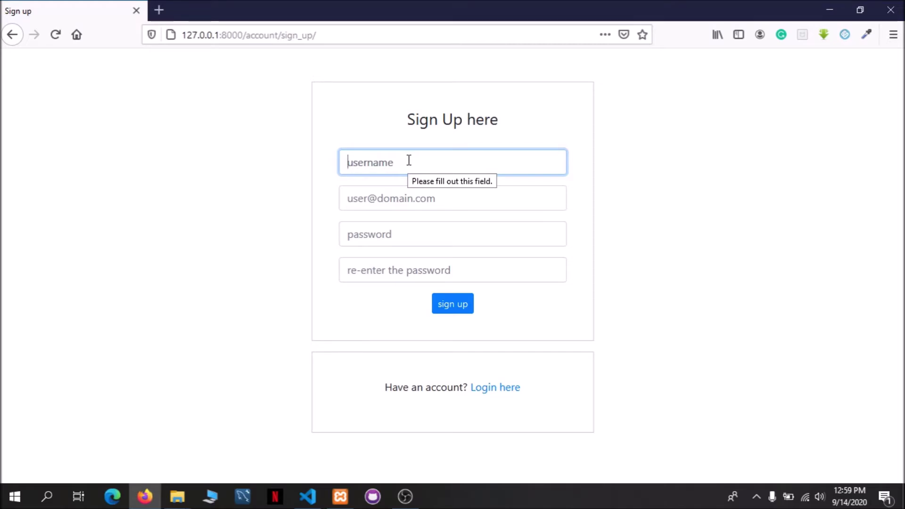
{"action": "type", "text": "upama"}
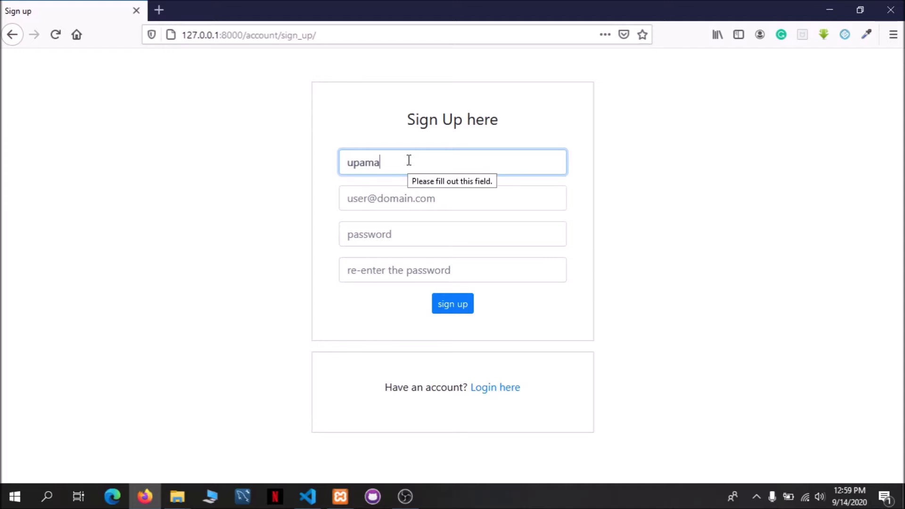
{"action": "type", "text": "365"}
{"action": "left_click", "coordinate": [420, 195]}
{"action": "left_click", "coordinate": [193, 202]}
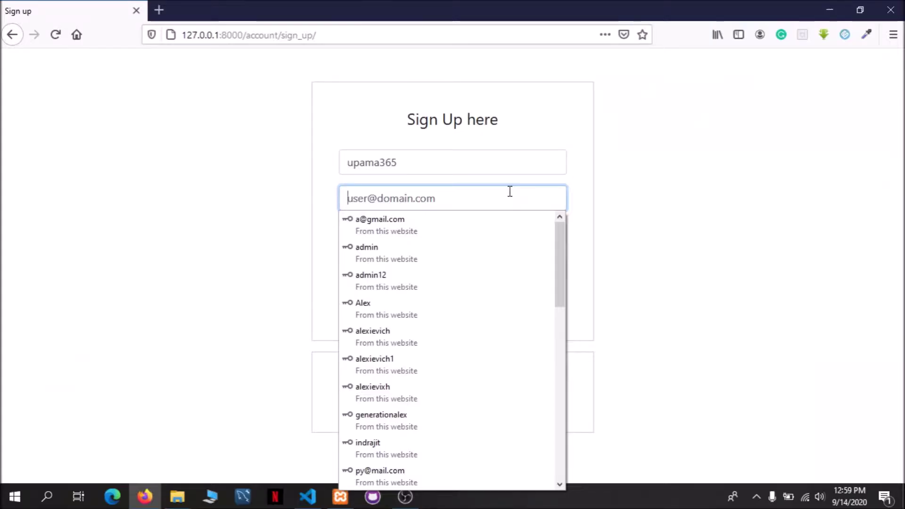
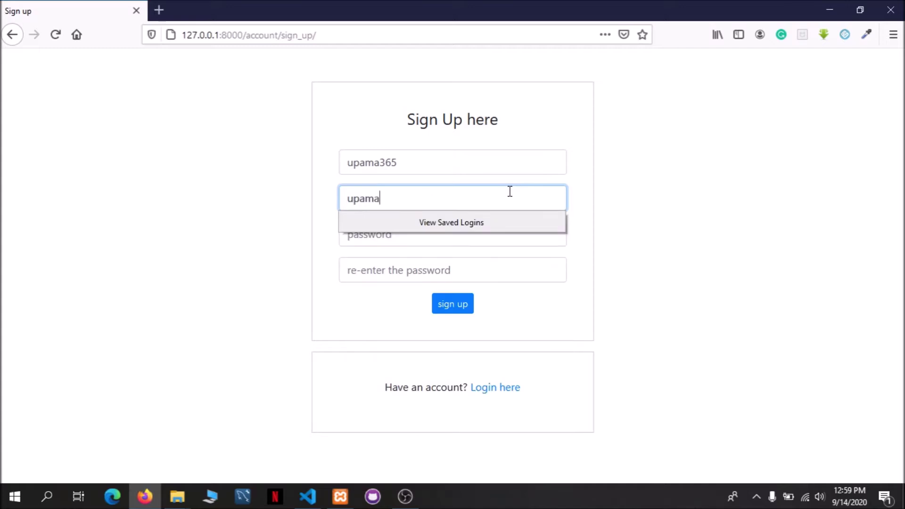
Fill both password fields with a Firefox-generated password and submit the sign-up form.
{"action": "left_click", "coordinate": [502, 236]}
{"action": "scroll", "coordinate": [528, 291], "scroll_direction": "down", "scroll_amount": 10}
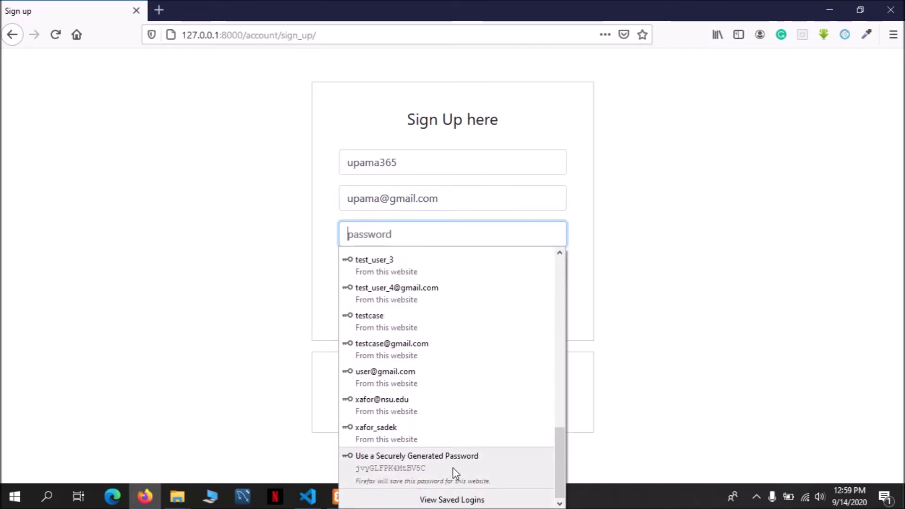
{"action": "left_click", "coordinate": [456, 471]}
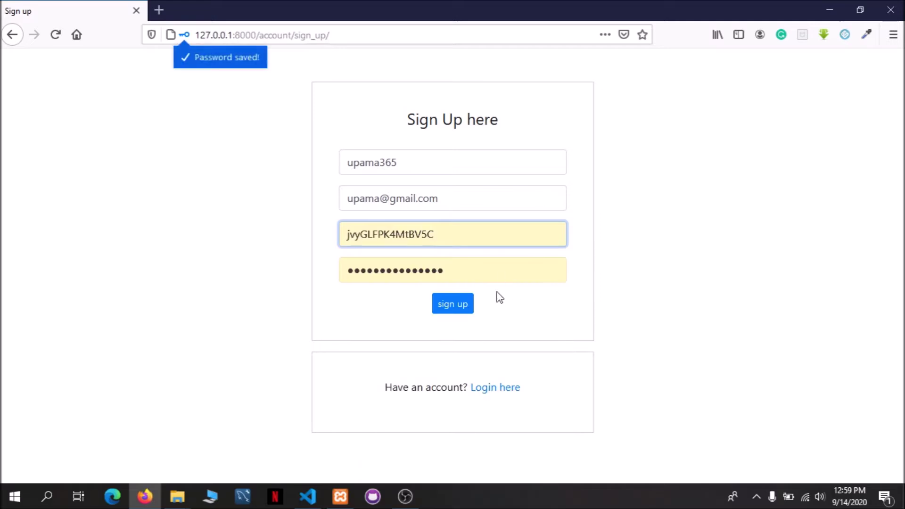
{"action": "left_click", "coordinate": [453, 309]}
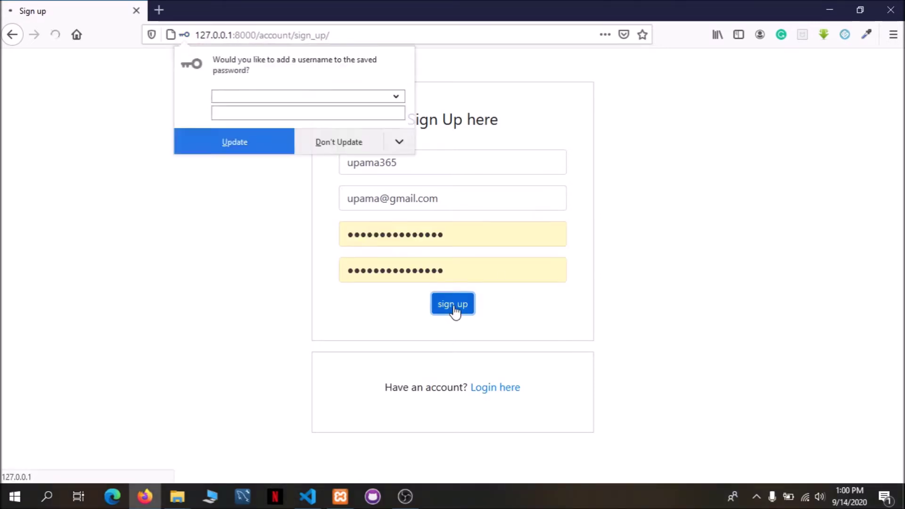
Link the new username to the saved password in Firefox's save-login popup.
{"action": "left_click", "coordinate": [286, 96]}
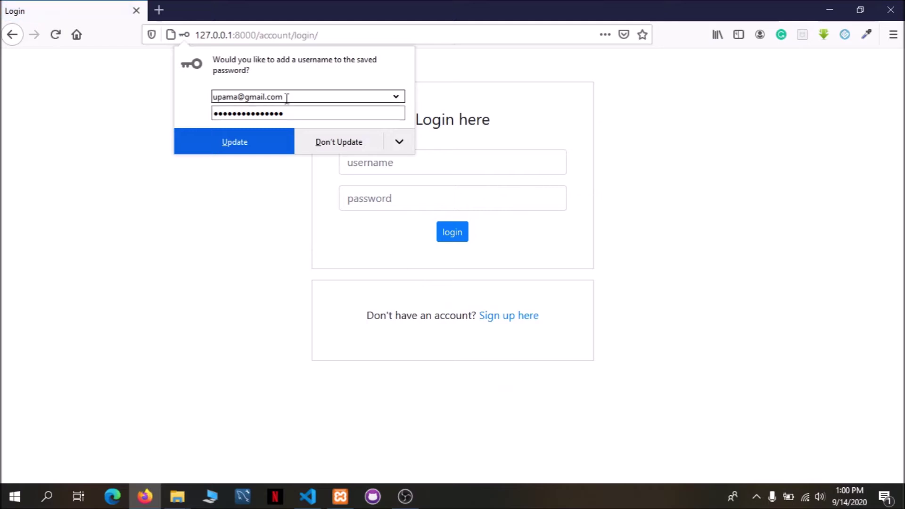
{"action": "triple_click", "coordinate": [287, 97]}
{"action": "type", "text": "upama"}
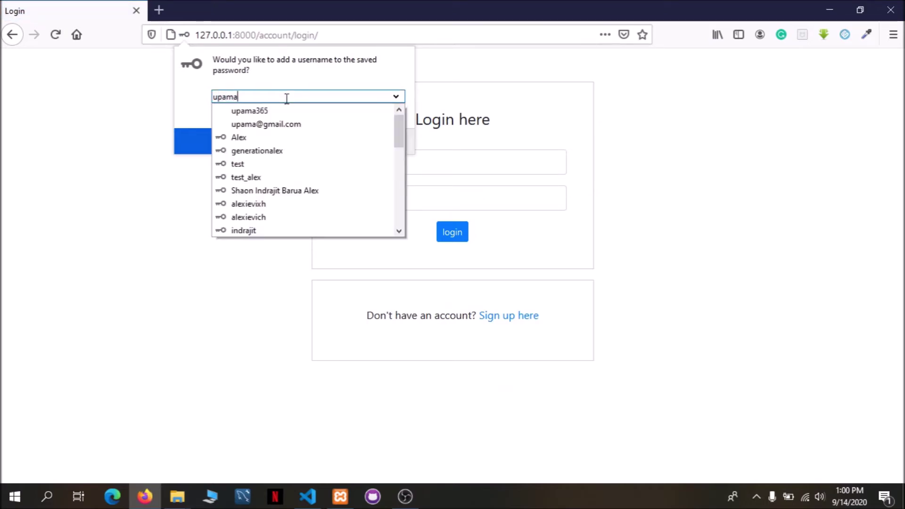
{"action": "left_click", "coordinate": [288, 111]}
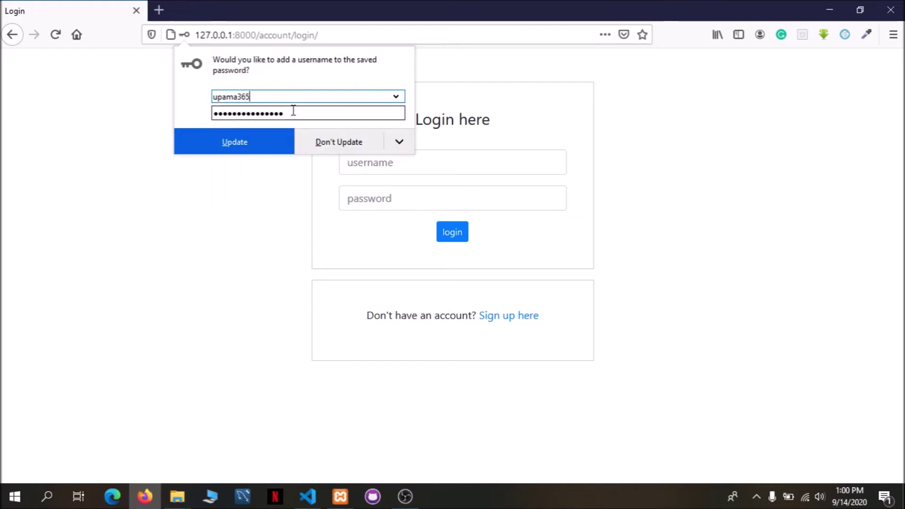
{"action": "left_click", "coordinate": [236, 140]}
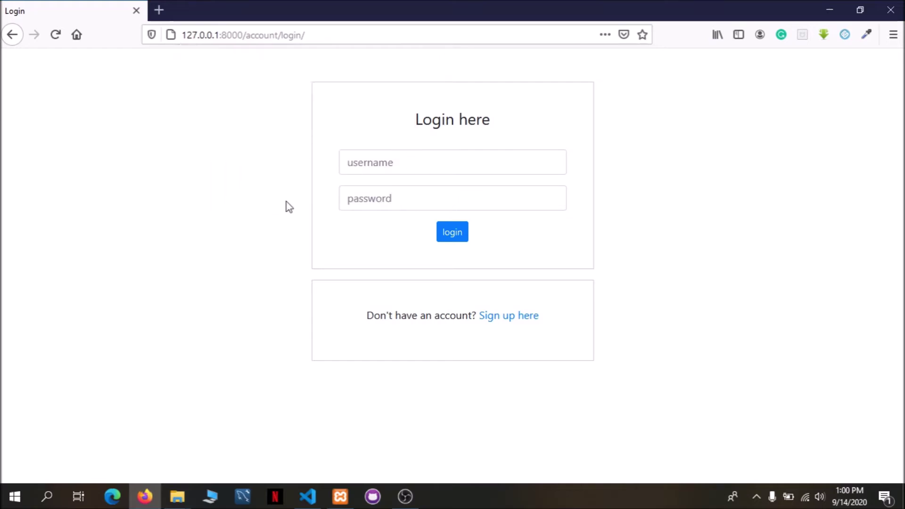
Autofill the new account's saved credentials on the login form and log in.
{"action": "left_click", "coordinate": [449, 162]}
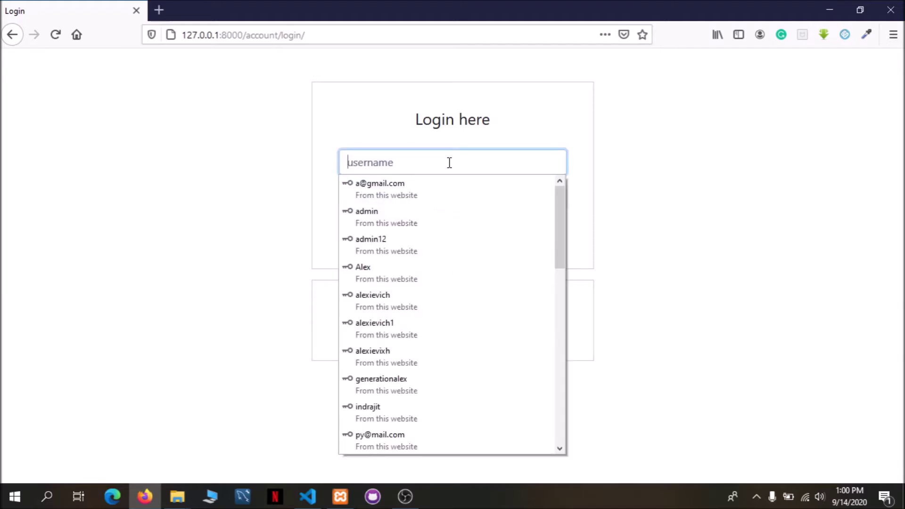
{"action": "type", "text": "u"}
{"action": "left_click", "coordinate": [463, 183]}
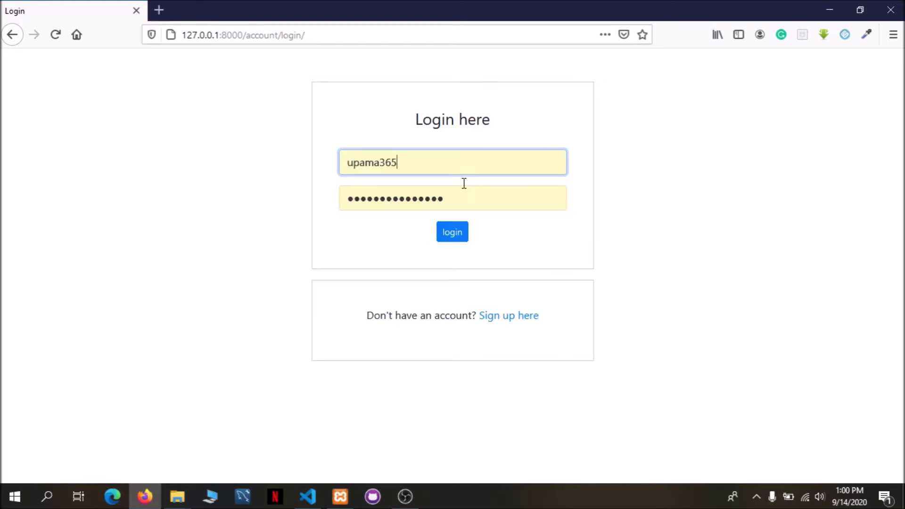
{"action": "left_click", "coordinate": [457, 236]}
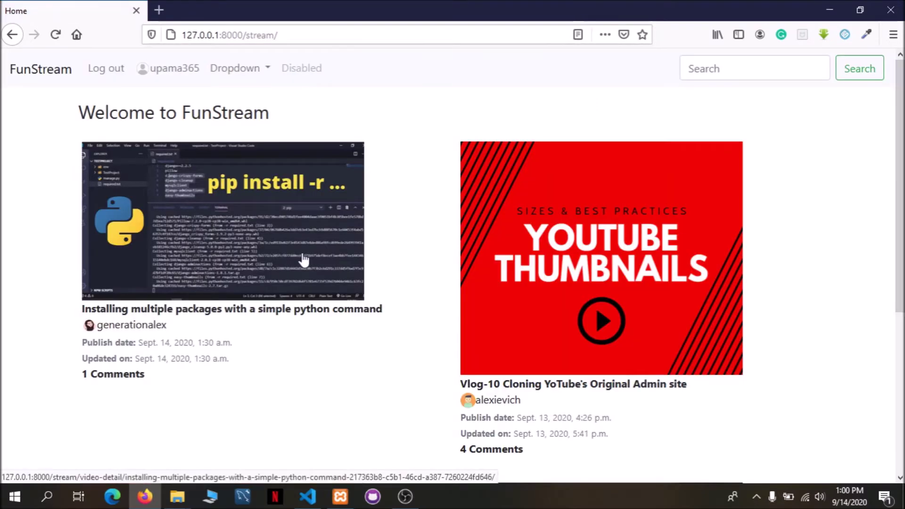
Open the new user's profile page from the navbar, then its Edit profile form.
{"action": "scroll", "coordinate": [398, 268], "scroll_direction": "down", "scroll_amount": 5}
{"action": "scroll", "coordinate": [398, 269], "scroll_direction": "up", "scroll_amount": 5}
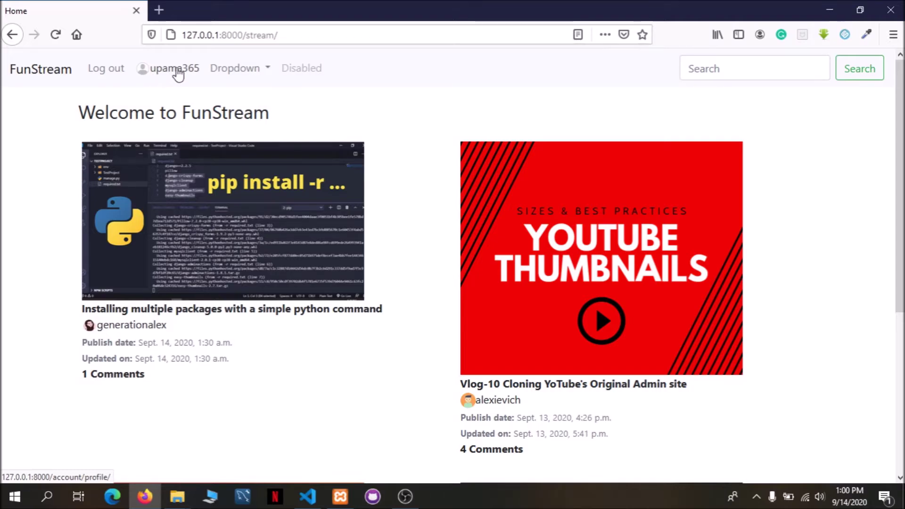
{"action": "scroll", "coordinate": [500, 201], "scroll_direction": "down", "scroll_amount": 5}
{"action": "scroll", "coordinate": [498, 194], "scroll_direction": "up", "scroll_amount": 5}
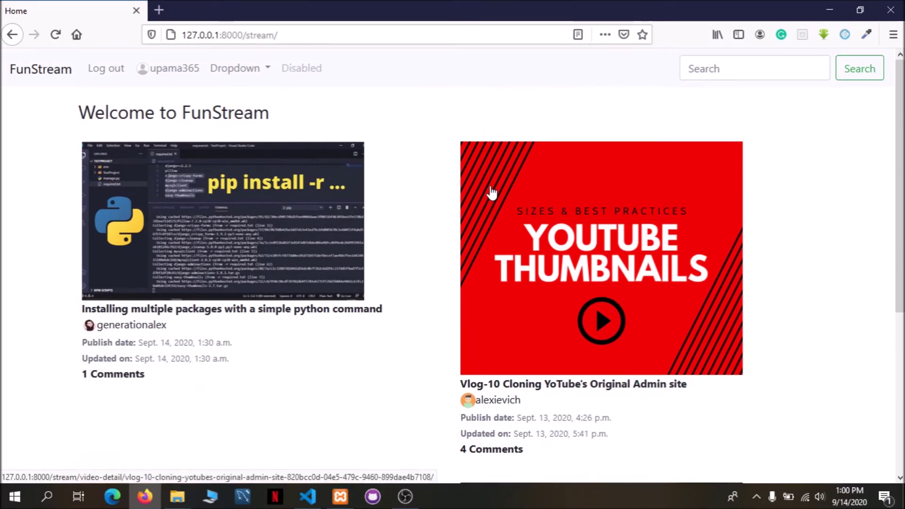
{"action": "left_click", "coordinate": [177, 74]}
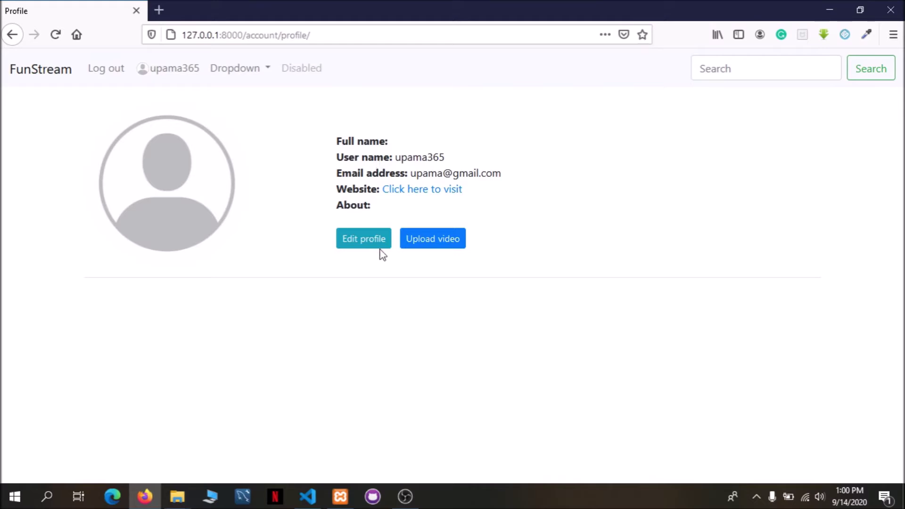
{"action": "left_click", "coordinate": [355, 242]}
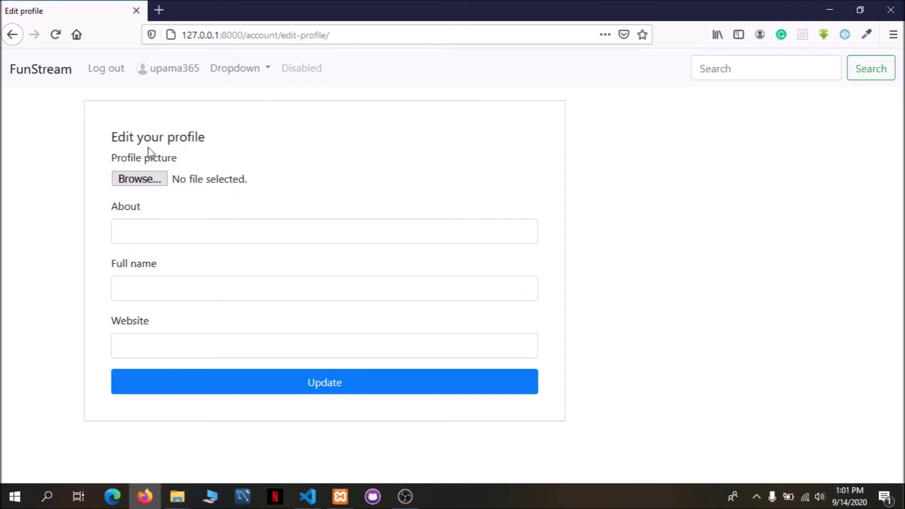
Set the profile picture to user4.jpg from the Desktop test-users folder.
{"action": "left_click", "coordinate": [141, 178]}
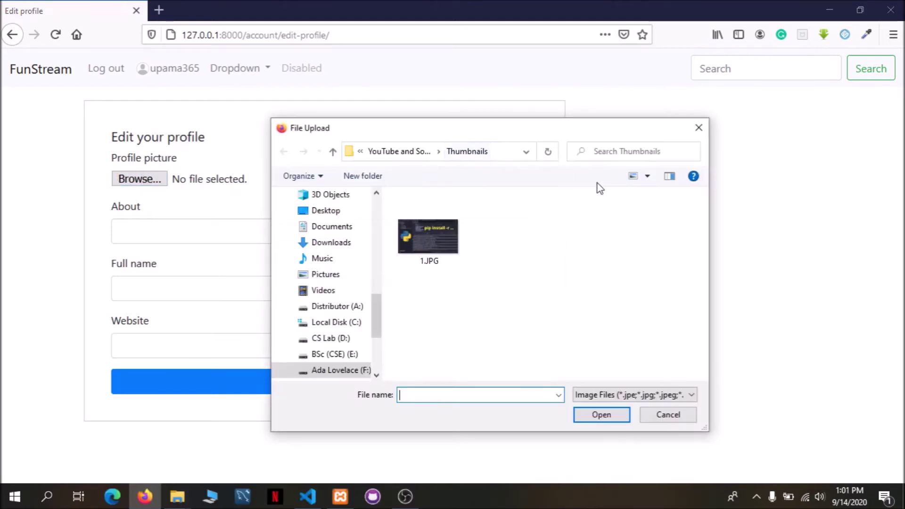
{"action": "left_click", "coordinate": [401, 151]}
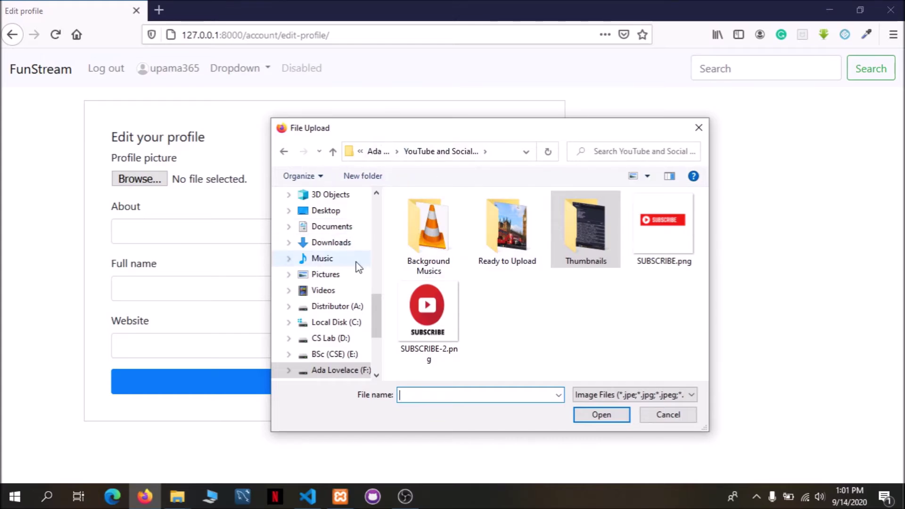
{"action": "left_click_drag", "start_coordinate": [380, 313], "coordinate": [372, 349]}
{"action": "left_click", "coordinate": [325, 364]}
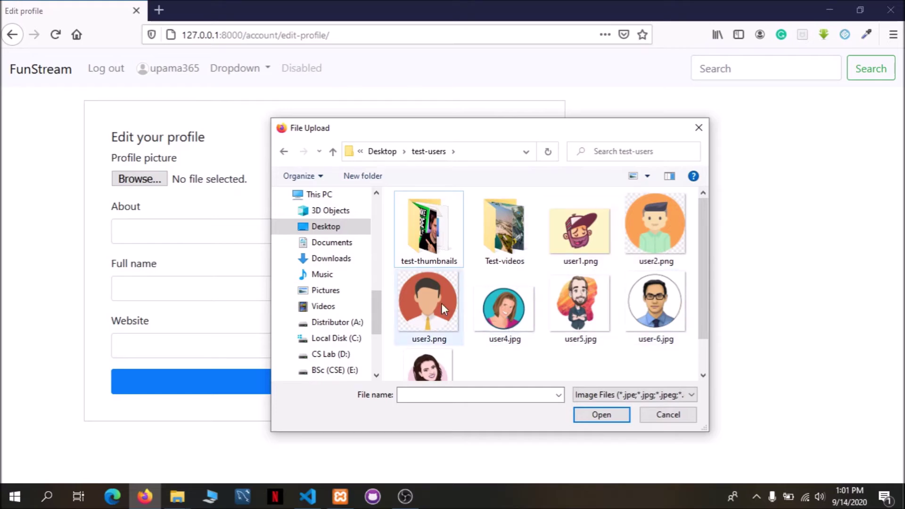
{"action": "left_click", "coordinate": [667, 305]}
{"action": "left_click", "coordinate": [608, 416]}
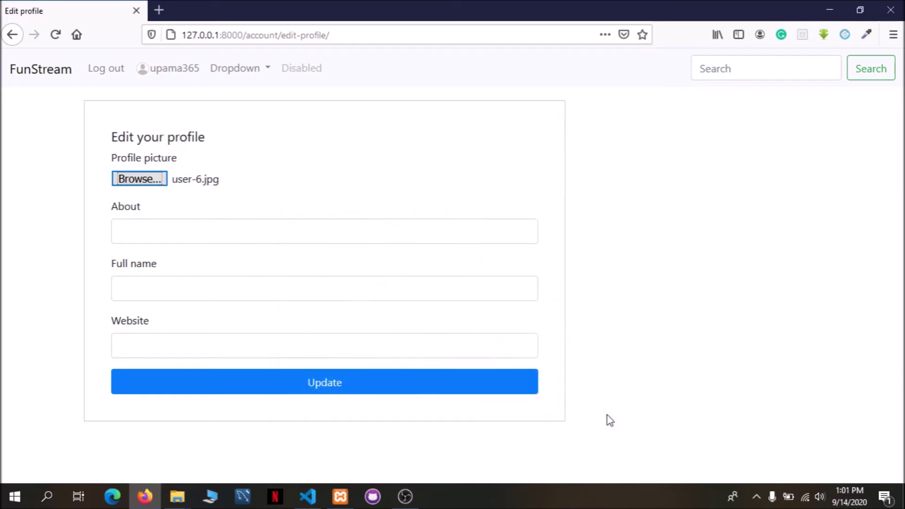
{"action": "left_click", "coordinate": [126, 181]}
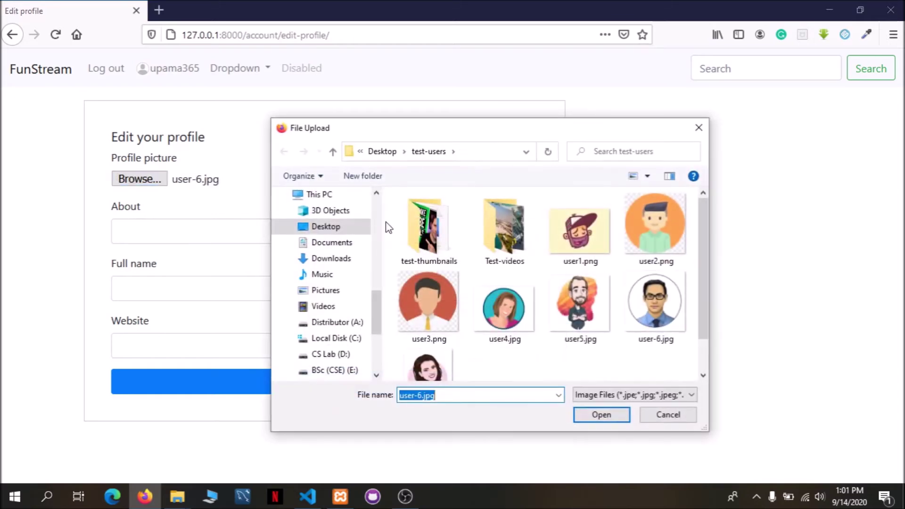
{"action": "left_click", "coordinate": [500, 307]}
{"action": "left_click", "coordinate": [606, 414]}
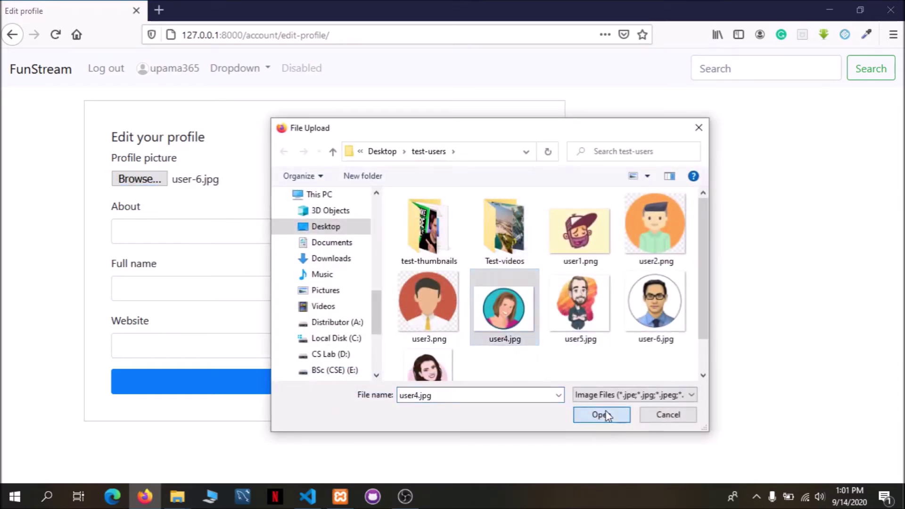
Fill About with a saved introduction, replacing its sample name with the user's first name.
{"action": "left_click", "coordinate": [155, 231]}
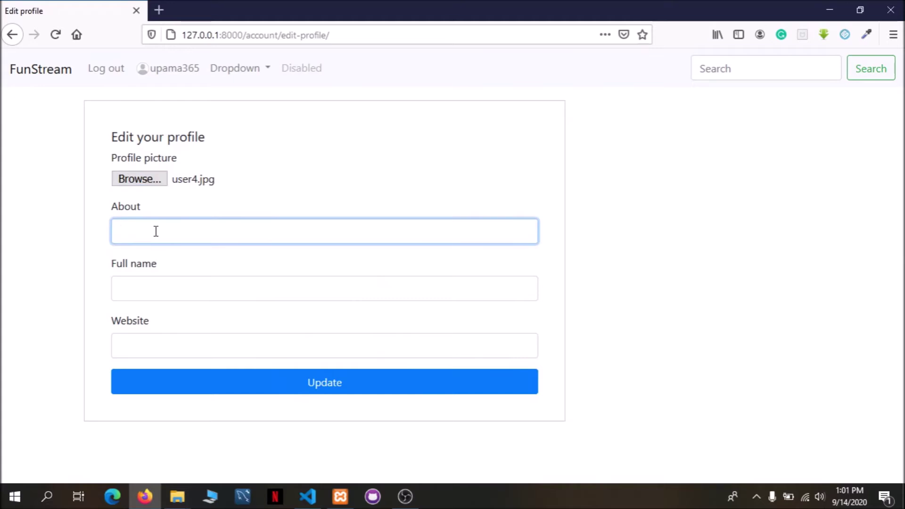
{"action": "left_click", "coordinate": [155, 231]}
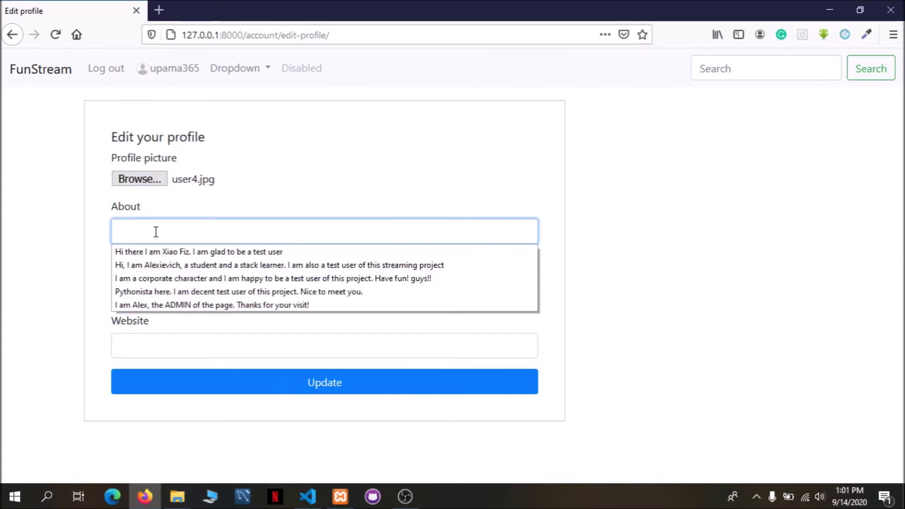
{"action": "left_click", "coordinate": [165, 249]}
{"action": "left_click", "coordinate": [221, 232]}
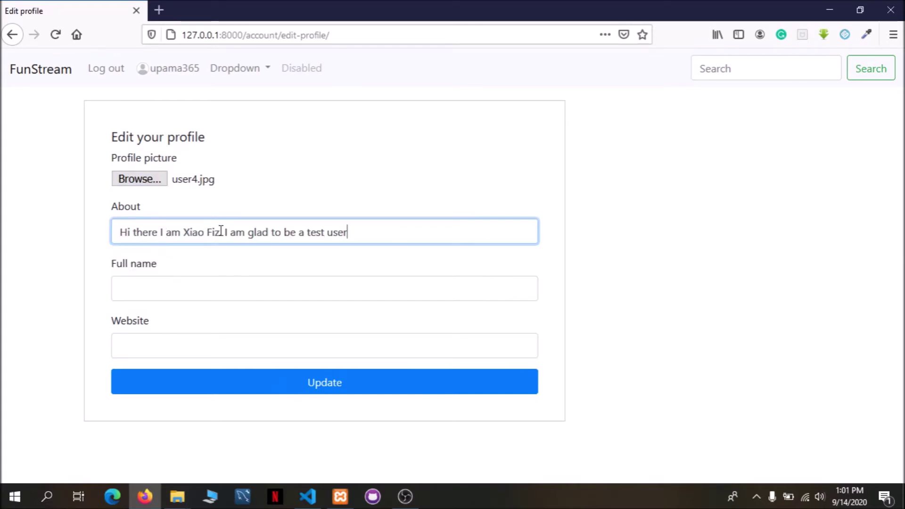
{"action": "key", "text": "BackSpace"}
{"action": "key", "text": "BackSpace"}
{"action": "key", "text": "BackSpace"}
{"action": "key", "text": "BackSpace"}
{"action": "key", "text": "BackSpace"}
{"action": "key", "text": "BackSpace"}
{"action": "key", "text": "BackSpace"}
{"action": "key", "text": "BackSpace"}
{"action": "key", "text": "BackSpace"}
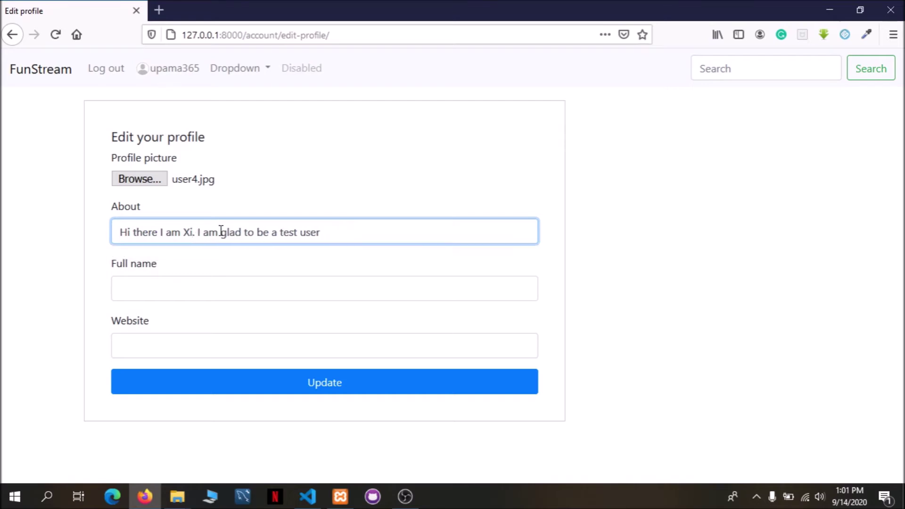
{"action": "type", "text": "Upama"}
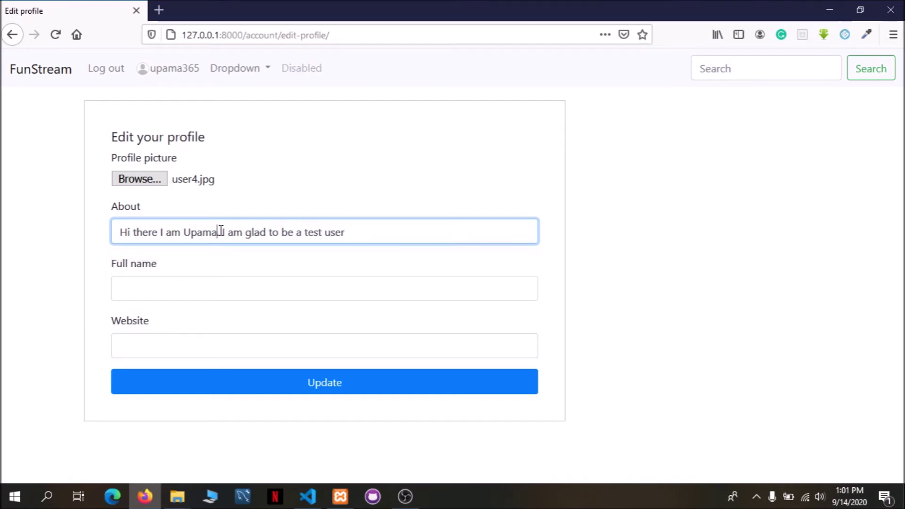
{"action": "left_click", "coordinate": [210, 280]}
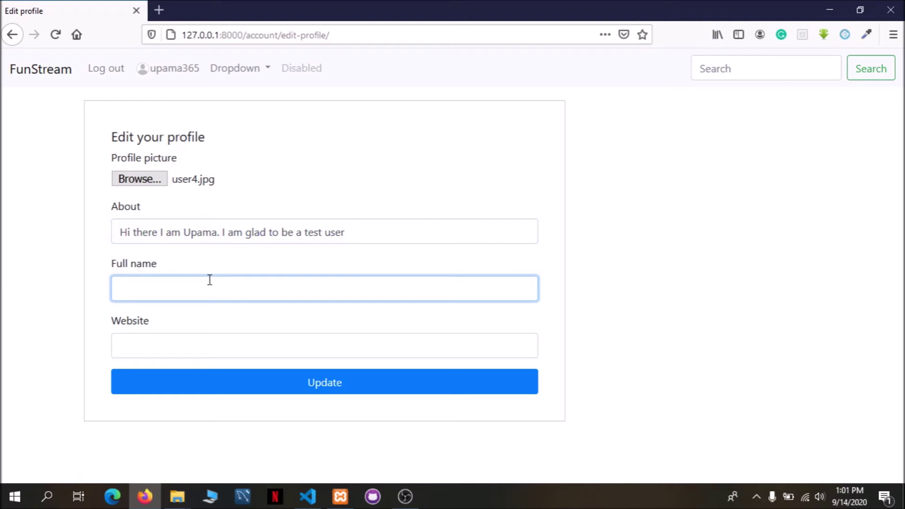
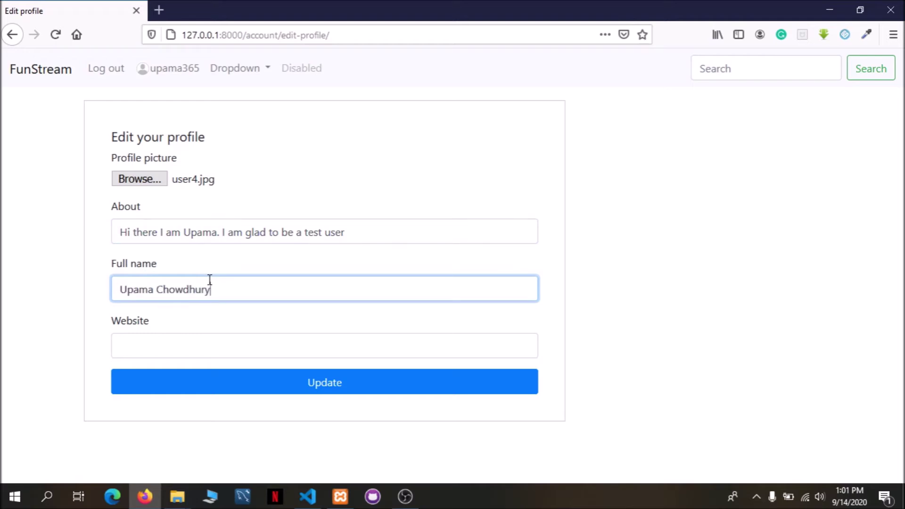
{"action": "left_click", "coordinate": [159, 347]}
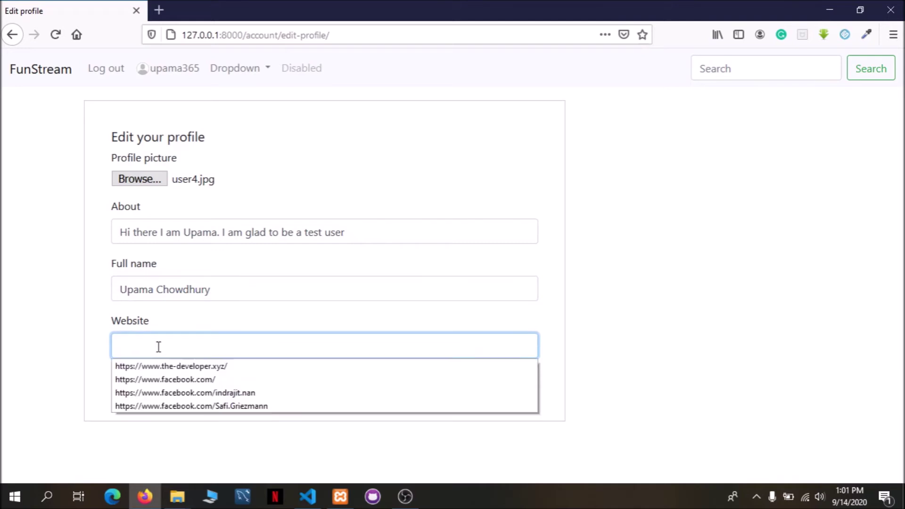
{"action": "left_click", "coordinate": [185, 380]}
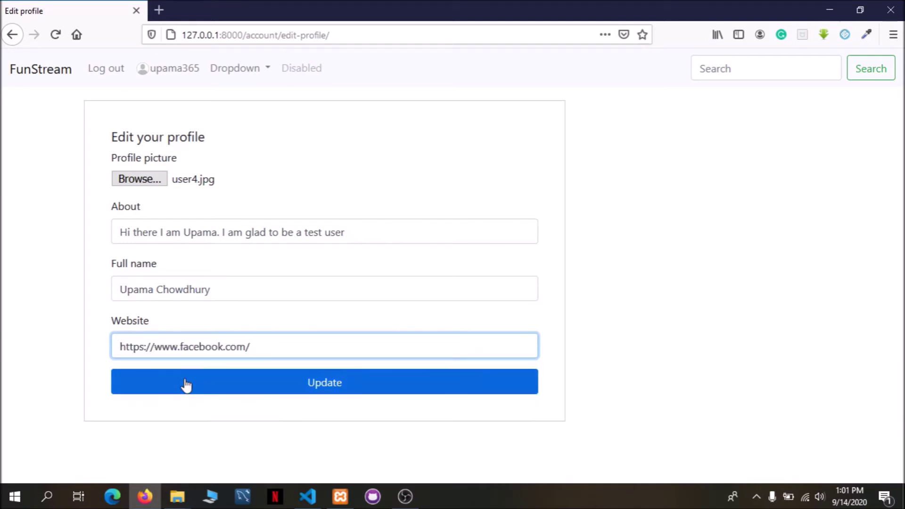
{"action": "left_click", "coordinate": [186, 384]}
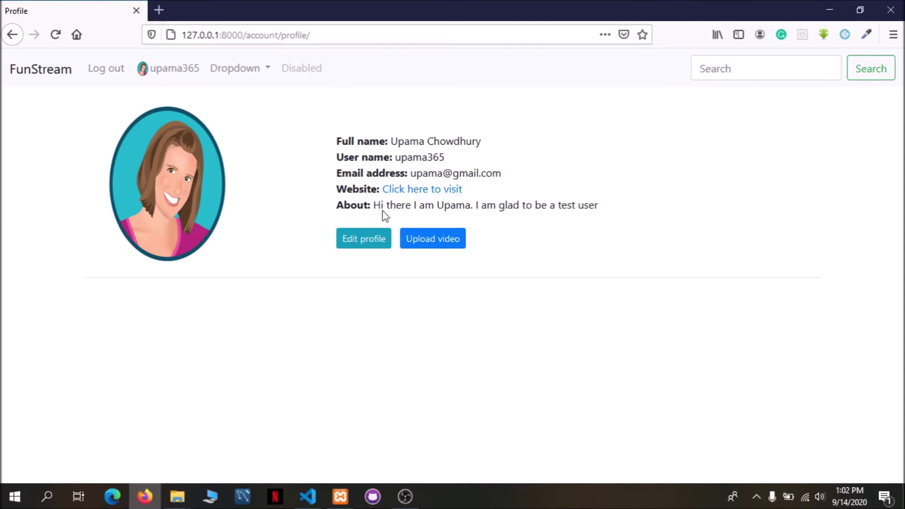
Open the 'Upload your content' video upload form.
{"action": "left_click", "coordinate": [450, 245]}
Title the video 'ERD of Parch n Posey' and attach Test-videos/Parch and Posey_The Company.mp4.
{"action": "left_click", "coordinate": [293, 185]}
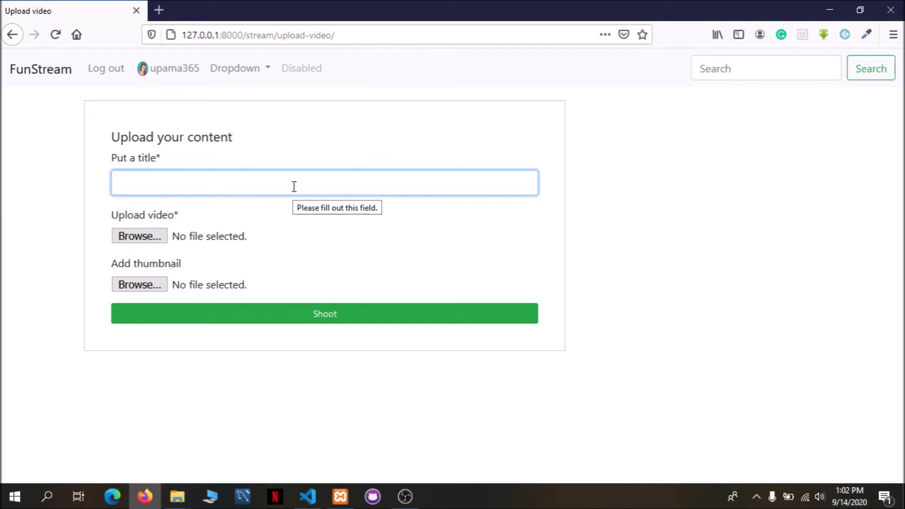
{"action": "left_click", "coordinate": [294, 186]}
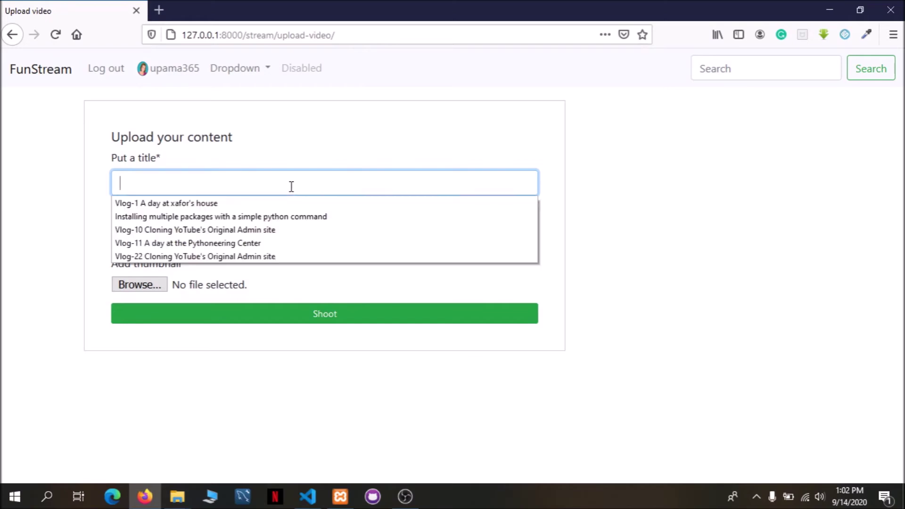
{"action": "left_click", "coordinate": [292, 187]}
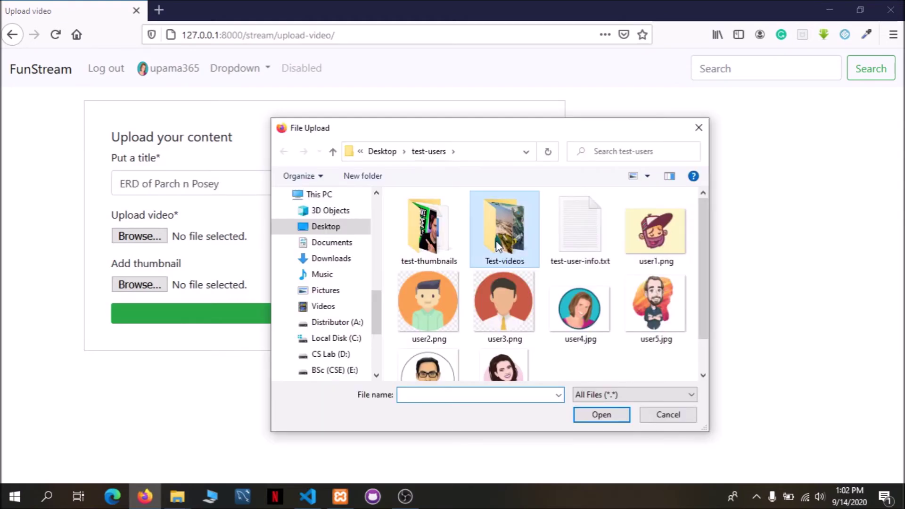
{"action": "double_click", "coordinate": [496, 236]}
{"action": "left_click", "coordinate": [430, 240]}
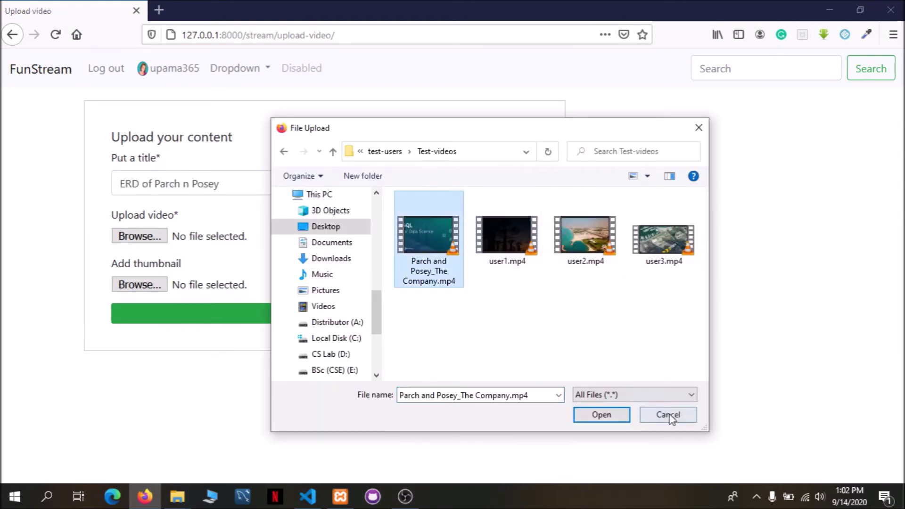
{"action": "left_click", "coordinate": [599, 415]}
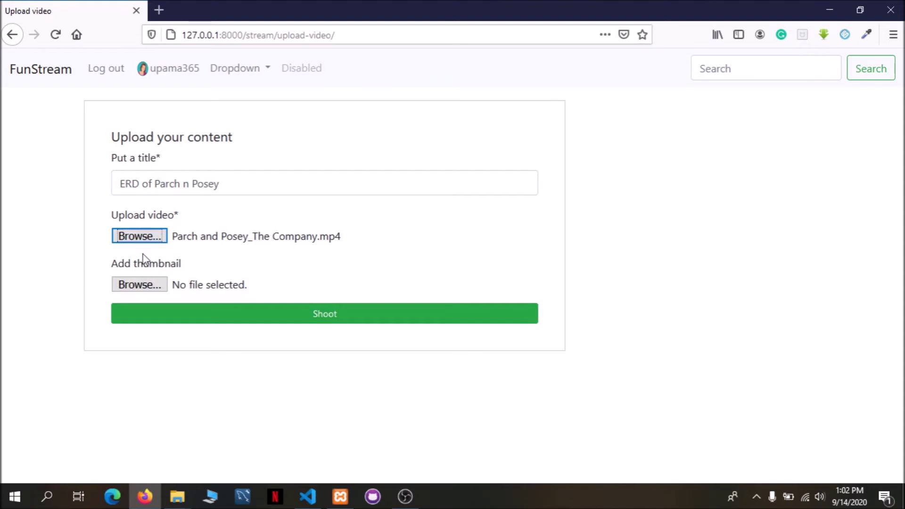
Attach test-thumbnails/user-1.jpg as the thumbnail and publish the video with Shoot.
{"action": "left_click", "coordinate": [142, 287]}
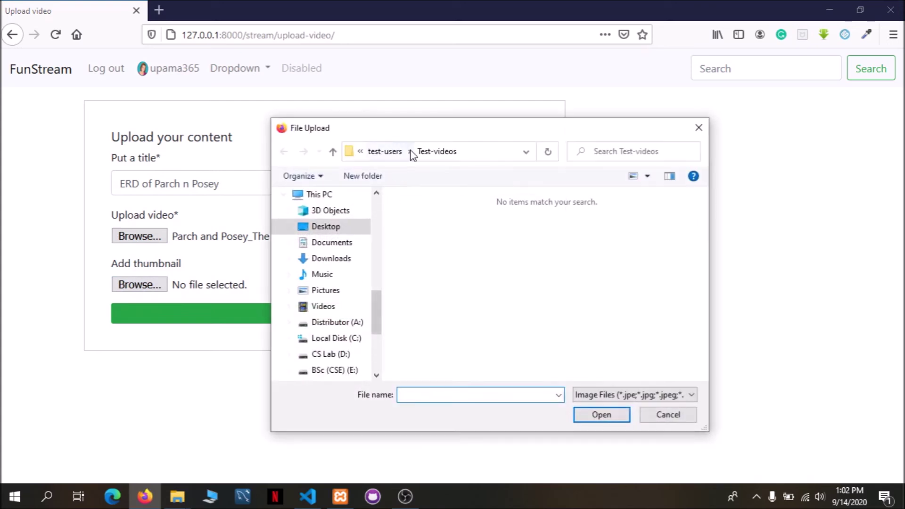
{"action": "left_click", "coordinate": [398, 153]}
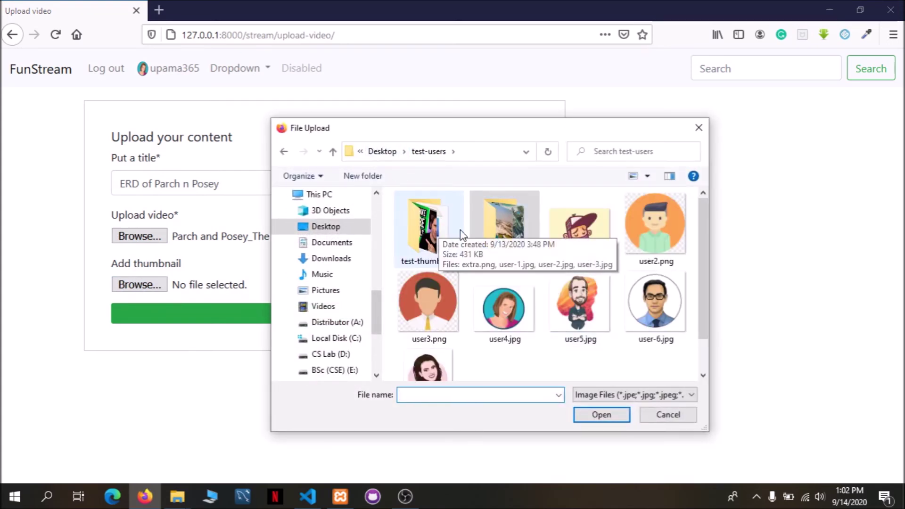
{"action": "double_click", "coordinate": [417, 214]}
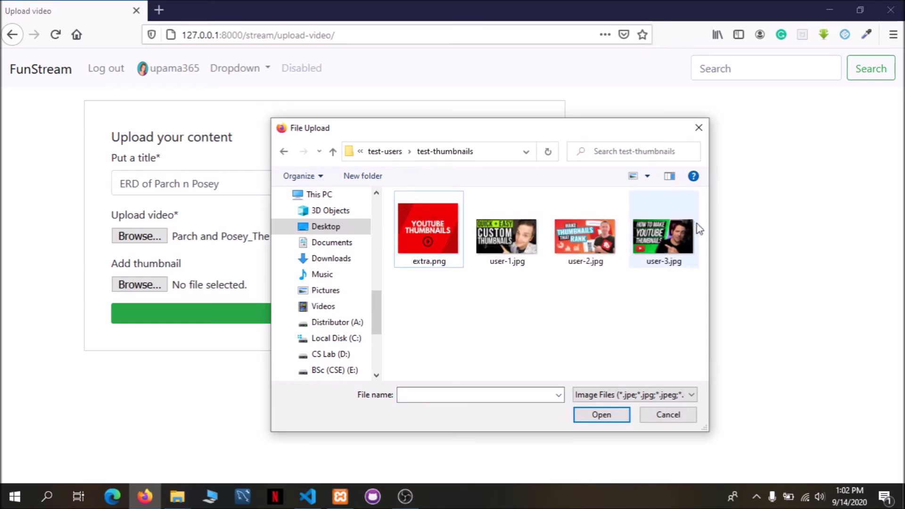
{"action": "left_click", "coordinate": [500, 255]}
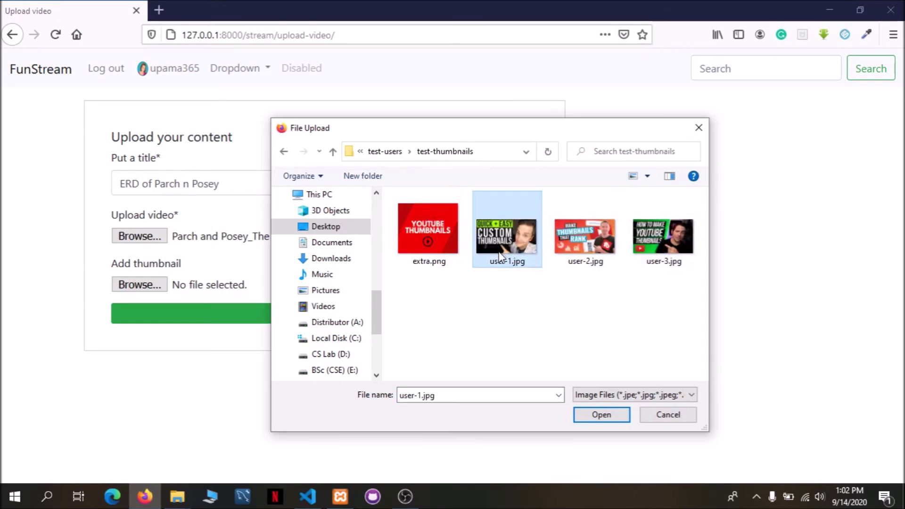
{"action": "left_click", "coordinate": [590, 415]}
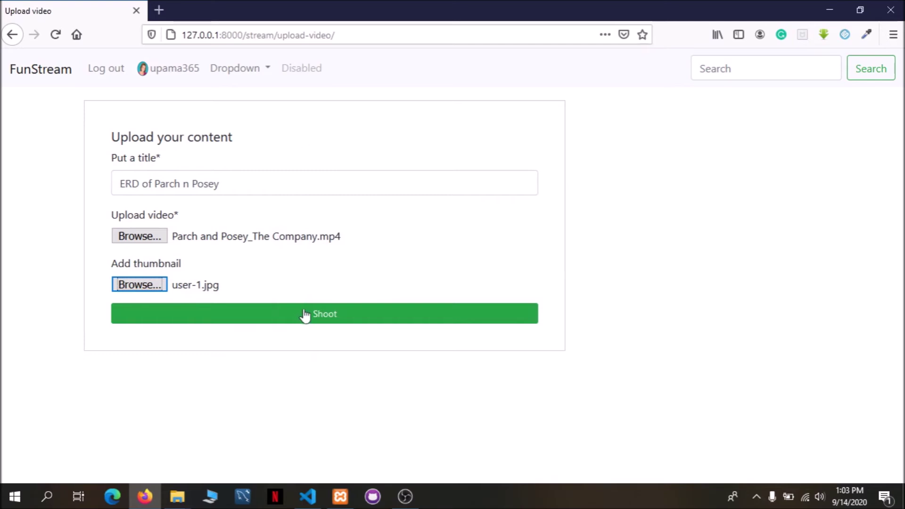
{"action": "left_click", "coordinate": [319, 317]}
Scroll the home feed and highlight the new 'ERD of Parch n Posey' video's title.
{"action": "scroll", "coordinate": [282, 304], "scroll_direction": "down", "scroll_amount": 10}
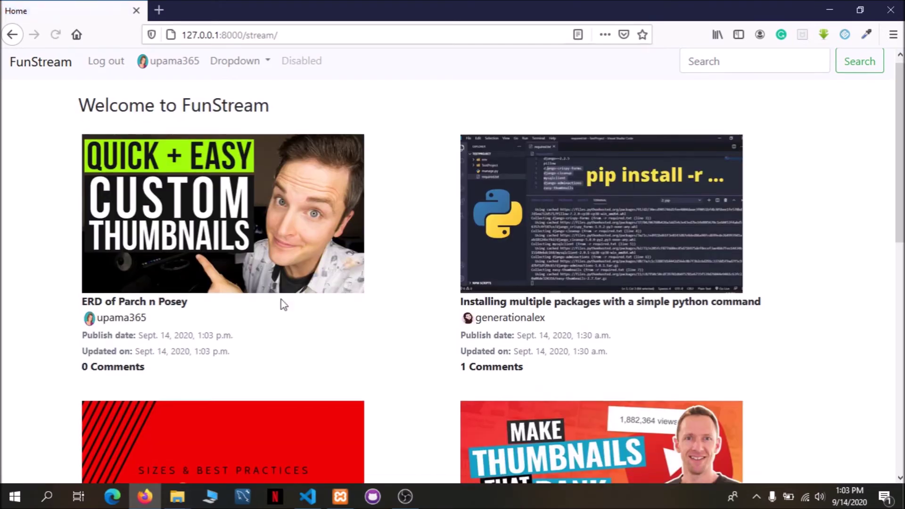
{"action": "scroll", "coordinate": [283, 302], "scroll_direction": "up", "scroll_amount": 10}
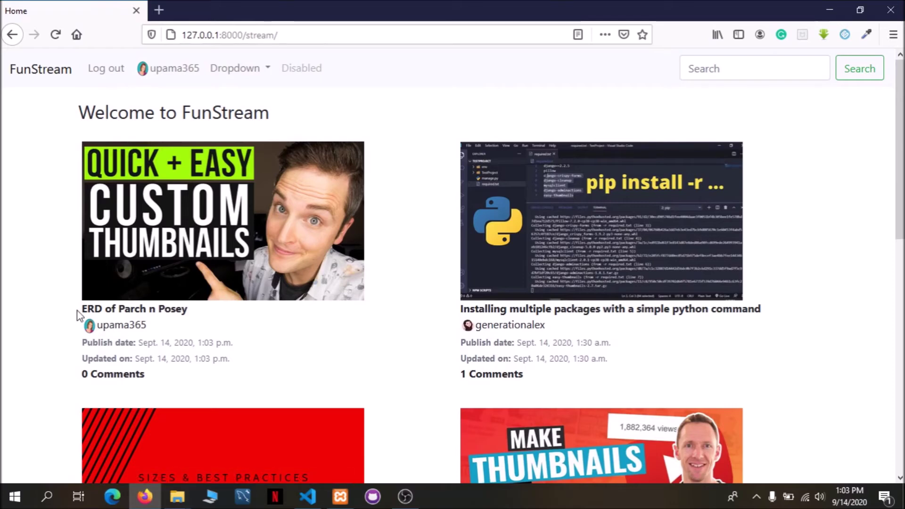
{"action": "left_click_drag", "start_coordinate": [81, 310], "coordinate": [233, 368]}
{"action": "left_click", "coordinate": [122, 312]}
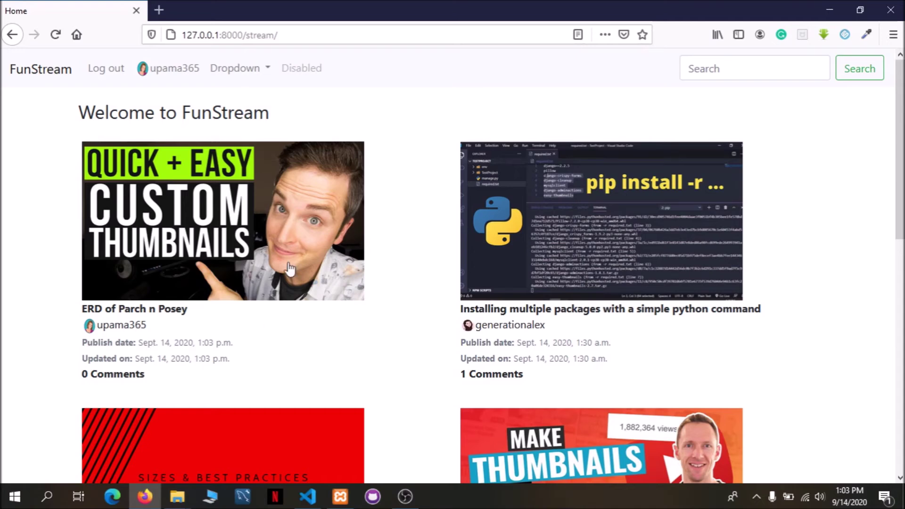
Scroll down the feed and highlight a video's '1 Comments' count.
{"action": "scroll", "coordinate": [283, 268], "scroll_direction": "down", "scroll_amount": 1}
{"action": "scroll", "coordinate": [266, 289], "scroll_direction": "up", "scroll_amount": 1}
{"action": "scroll", "coordinate": [264, 288], "scroll_direction": "down", "scroll_amount": 4}
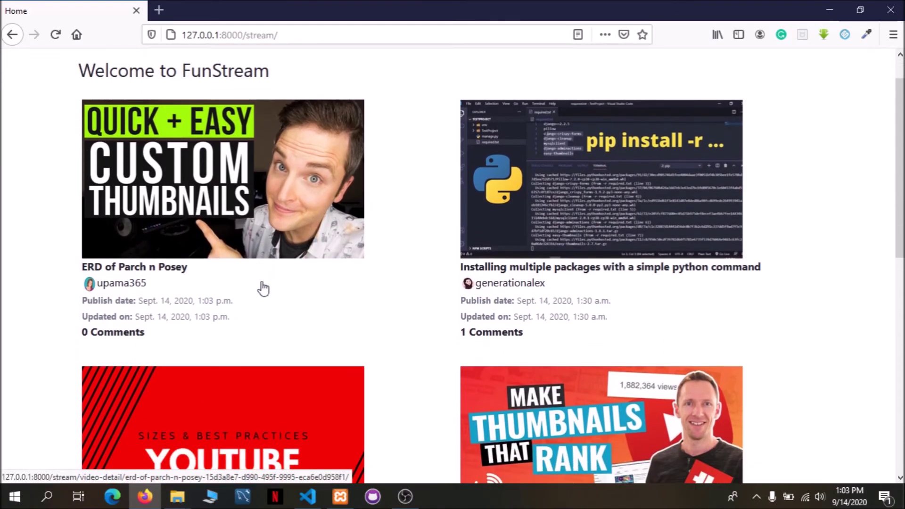
{"action": "left_click_drag", "start_coordinate": [461, 243], "coordinate": [522, 239]}
{"action": "left_click", "coordinate": [527, 247]}
Scroll further down the feed and open the 'Vlog-11 A day at the Pythoneering Center' video.
{"action": "scroll", "coordinate": [523, 246], "scroll_direction": "up", "scroll_amount": 4}
{"action": "scroll", "coordinate": [511, 242], "scroll_direction": "down", "scroll_amount": 7}
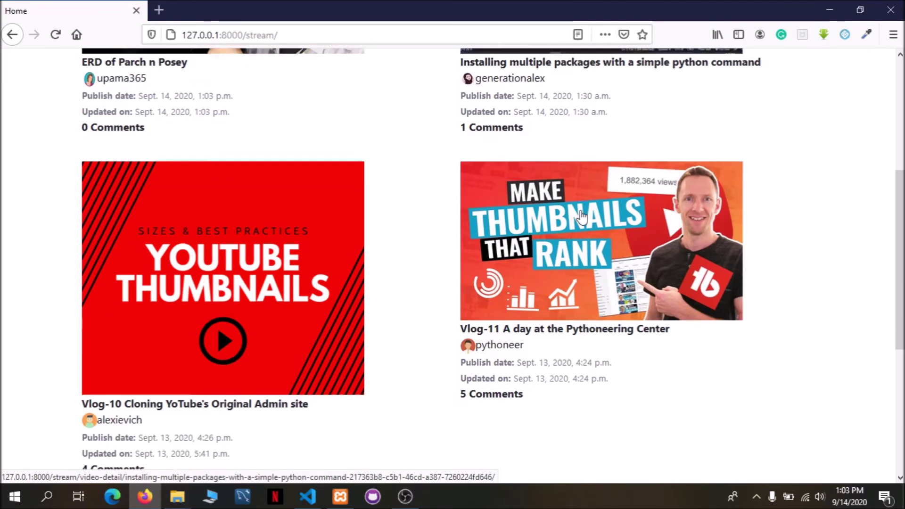
{"action": "scroll", "coordinate": [500, 241], "scroll_direction": "up", "scroll_amount": 7}
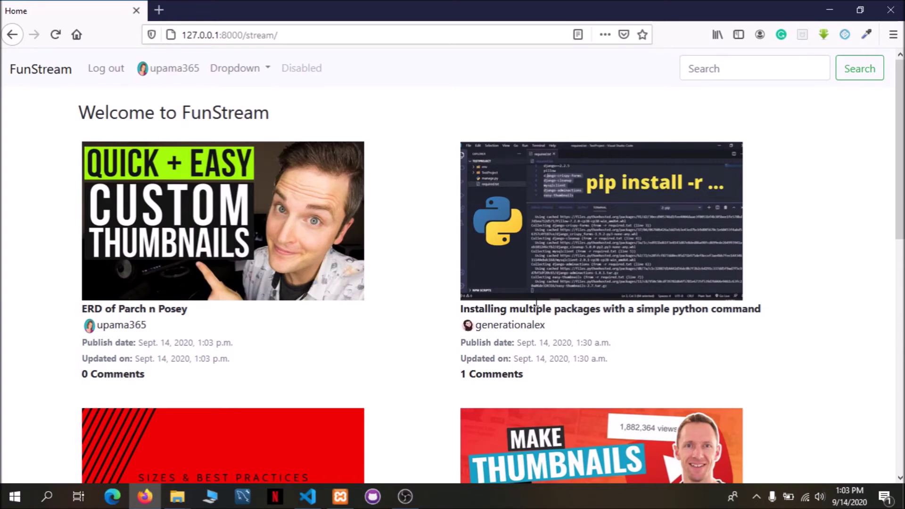
{"action": "scroll", "coordinate": [482, 276], "scroll_direction": "down", "scroll_amount": 2}
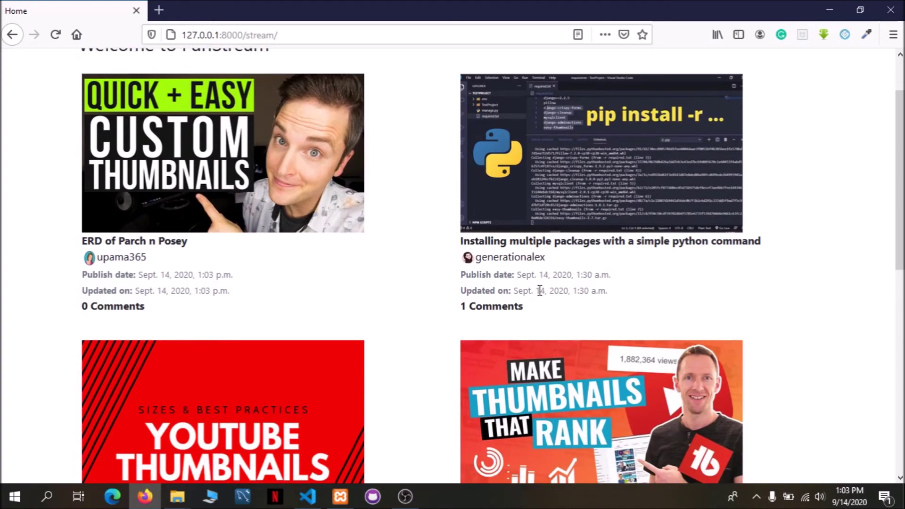
{"action": "scroll", "coordinate": [540, 291], "scroll_direction": "down", "scroll_amount": 4}
{"action": "scroll", "coordinate": [539, 182], "scroll_direction": "down", "scroll_amount": 6}
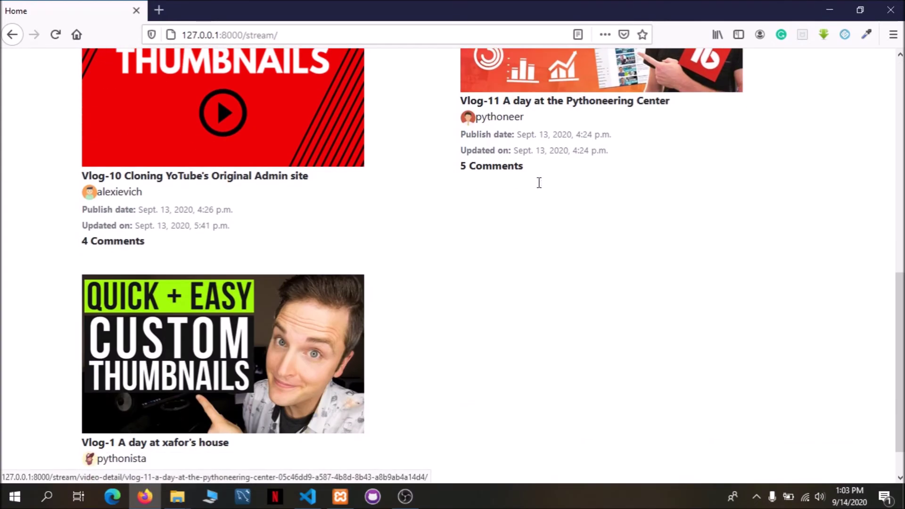
{"action": "scroll", "coordinate": [535, 253], "scroll_direction": "down", "scroll_amount": 1}
{"action": "scroll", "coordinate": [545, 263], "scroll_direction": "up", "scroll_amount": 15}
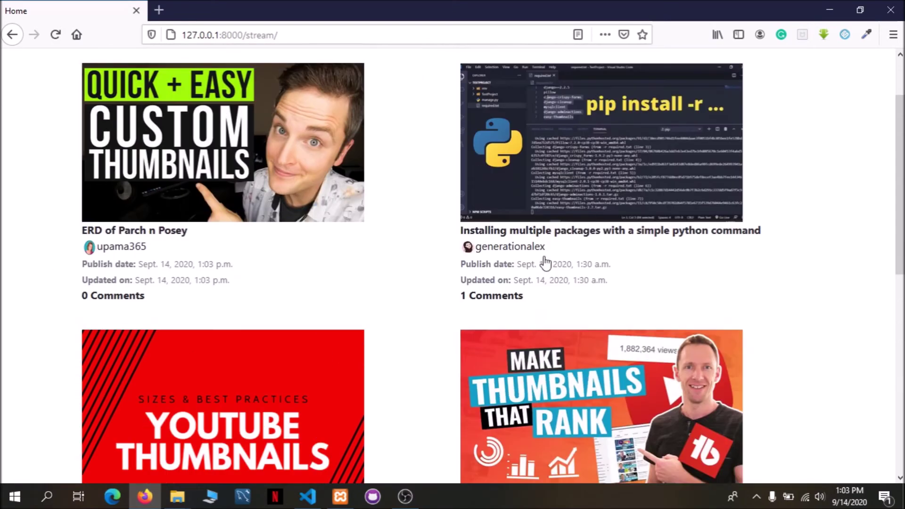
{"action": "scroll", "coordinate": [613, 260], "scroll_direction": "down", "scroll_amount": 9}
{"action": "left_click", "coordinate": [593, 257]}
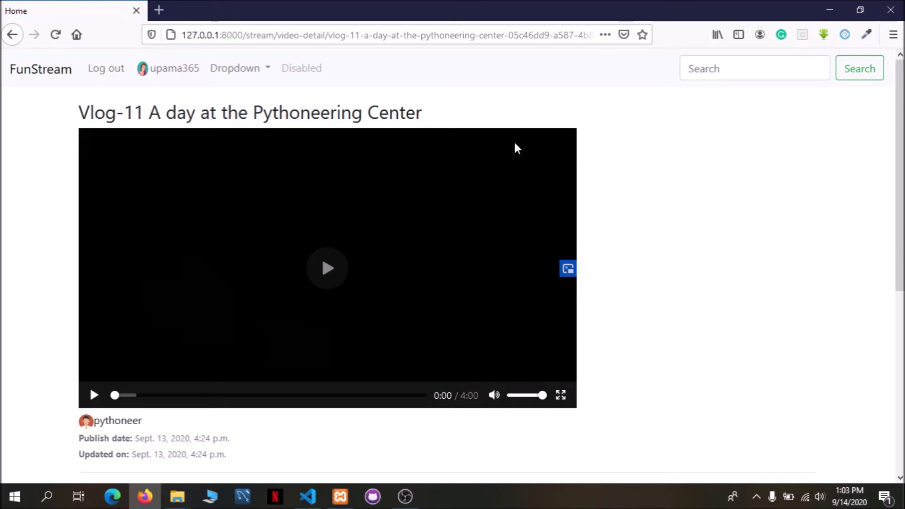
Scroll to Vlog-11's five comments, highlighting each commenter's name, then focus the comment box.
{"action": "scroll", "coordinate": [257, 231], "scroll_direction": "down", "scroll_amount": 3}
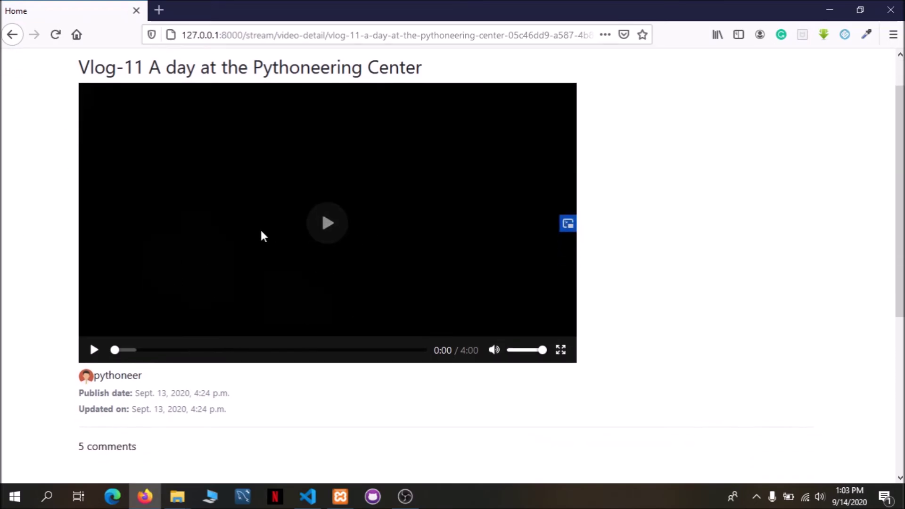
{"action": "scroll", "coordinate": [91, 116], "scroll_direction": "down", "scroll_amount": 3}
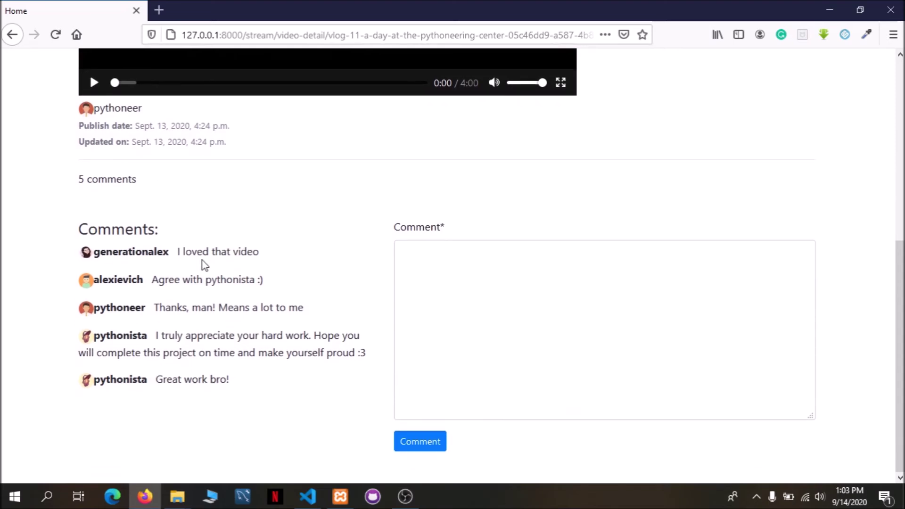
{"action": "left_click_drag", "start_coordinate": [113, 250], "coordinate": [155, 251]}
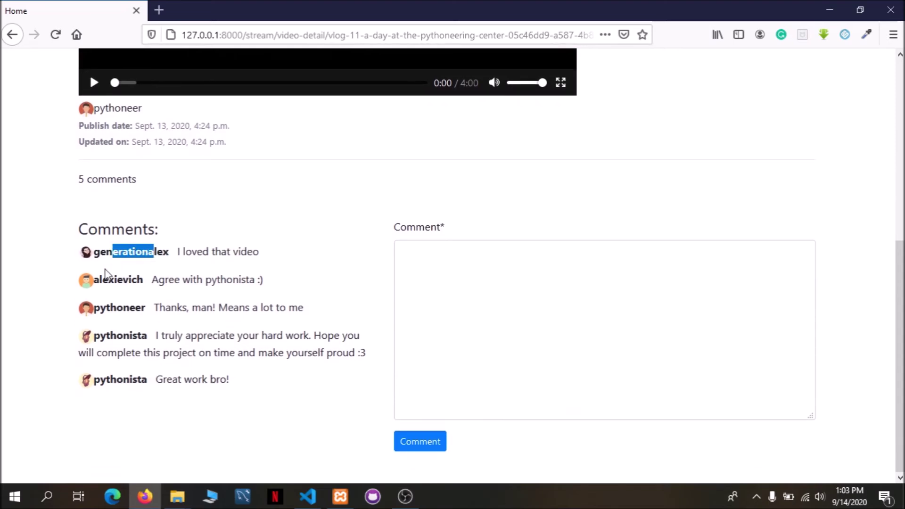
{"action": "left_click_drag", "start_coordinate": [104, 280], "coordinate": [132, 280]}
{"action": "left_click_drag", "start_coordinate": [100, 308], "coordinate": [144, 308]}
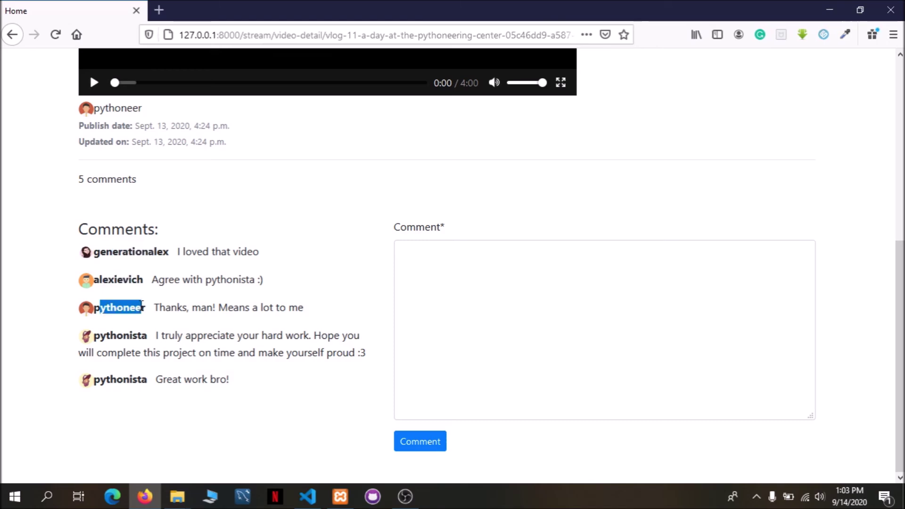
{"action": "left_click_drag", "start_coordinate": [99, 336], "coordinate": [147, 336]}
{"action": "left_click_drag", "start_coordinate": [143, 379], "coordinate": [105, 380]}
{"action": "left_click", "coordinate": [208, 422]}
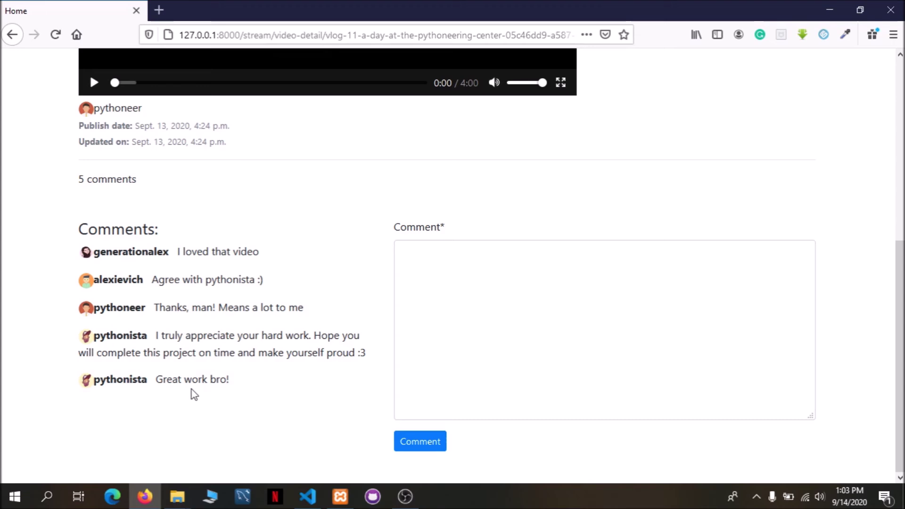
{"action": "left_click", "coordinate": [459, 288]}
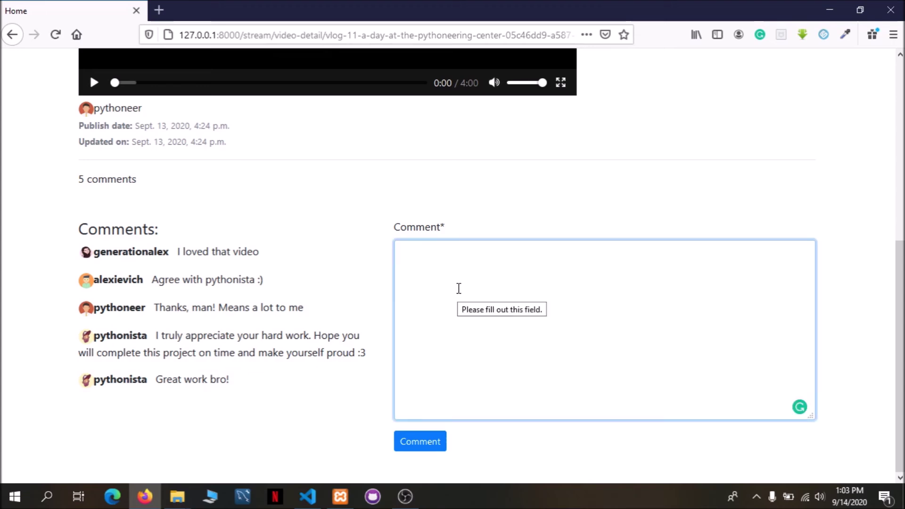
Post the comment 'nice work' on Vlog-11 and highlight the new commenter's name.
{"action": "type", "text": "nice work"}
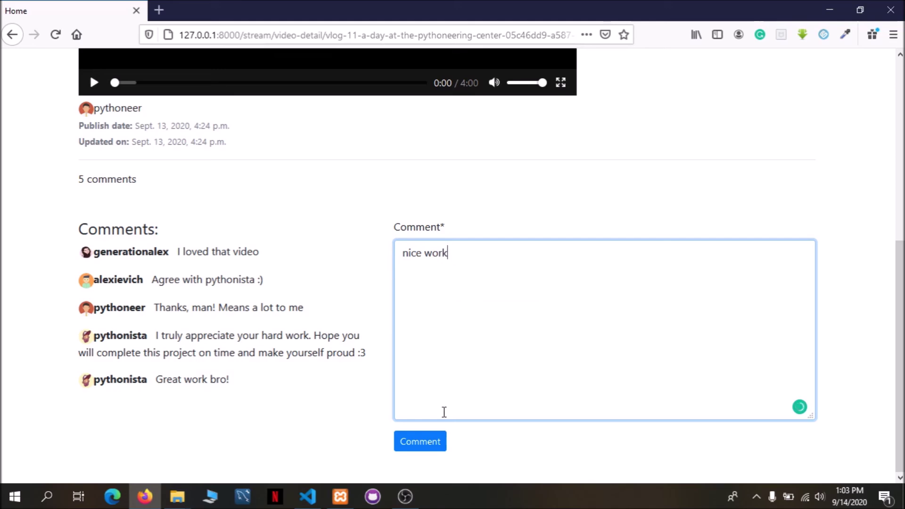
{"action": "left_click", "coordinate": [443, 444]}
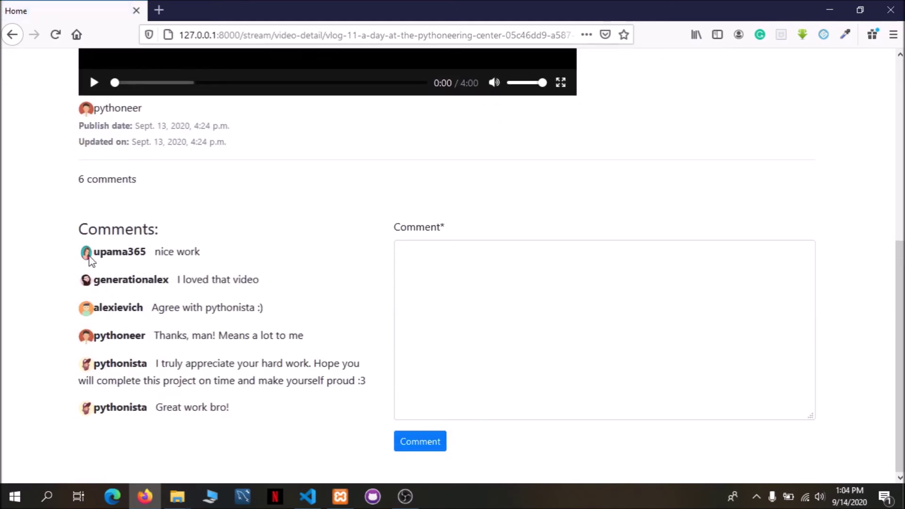
{"action": "left_click_drag", "start_coordinate": [98, 251], "coordinate": [155, 254]}
{"action": "left_click", "coordinate": [151, 195]}
Highlight the updated count of 6 comments on the Vlog-11 page.
{"action": "left_click_drag", "start_coordinate": [136, 175], "coordinate": [138, 180]}
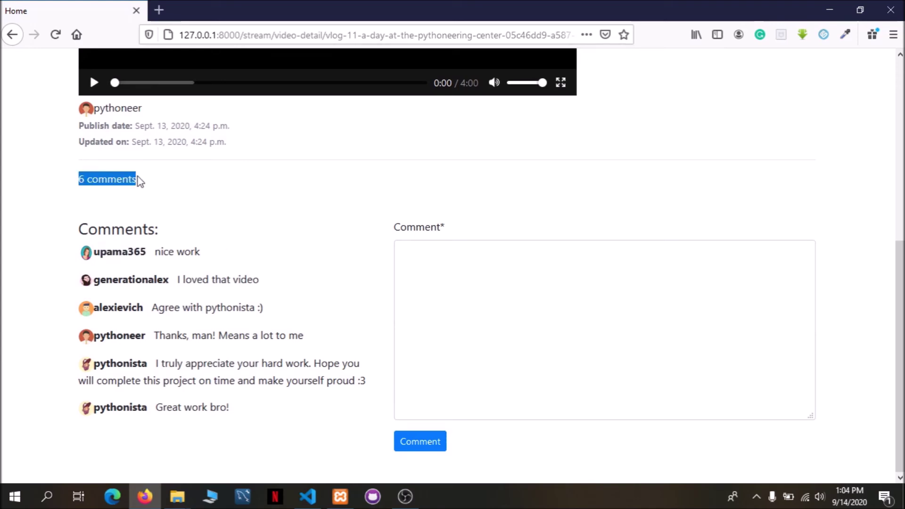
{"action": "left_click", "coordinate": [140, 181]}
{"action": "scroll", "coordinate": [660, 334], "scroll_direction": "up", "scroll_amount": 7}
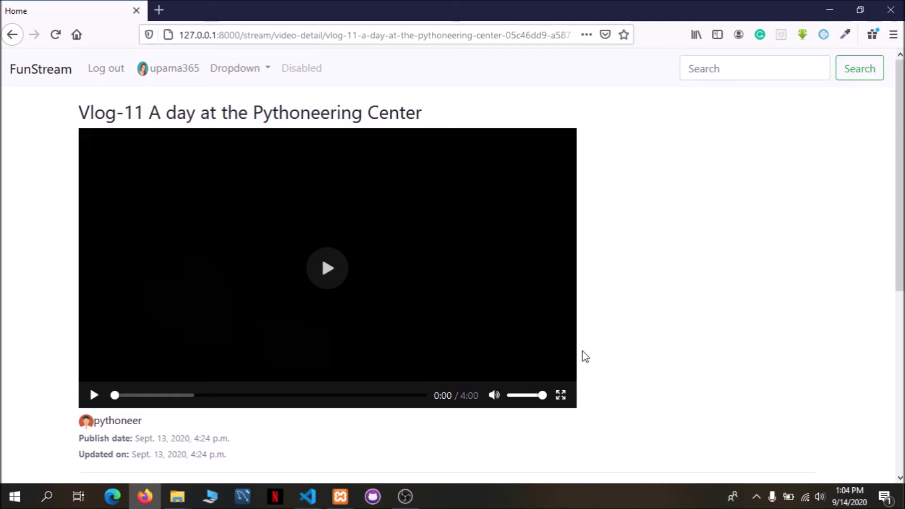
{"action": "scroll", "coordinate": [448, 358], "scroll_direction": "down", "scroll_amount": 6}
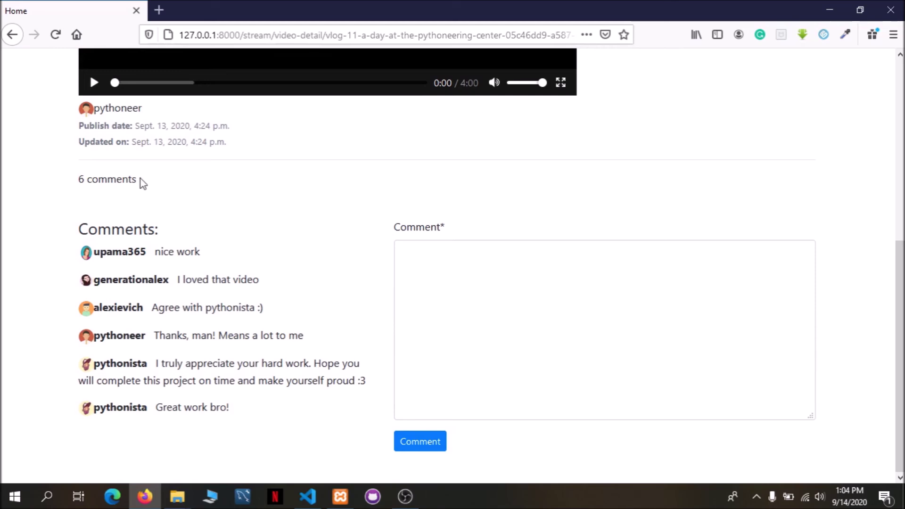
{"action": "left_click_drag", "start_coordinate": [143, 184], "coordinate": [81, 191]}
{"action": "left_click", "coordinate": [81, 191]}
{"action": "scroll", "coordinate": [310, 206], "scroll_direction": "up", "scroll_amount": 7}
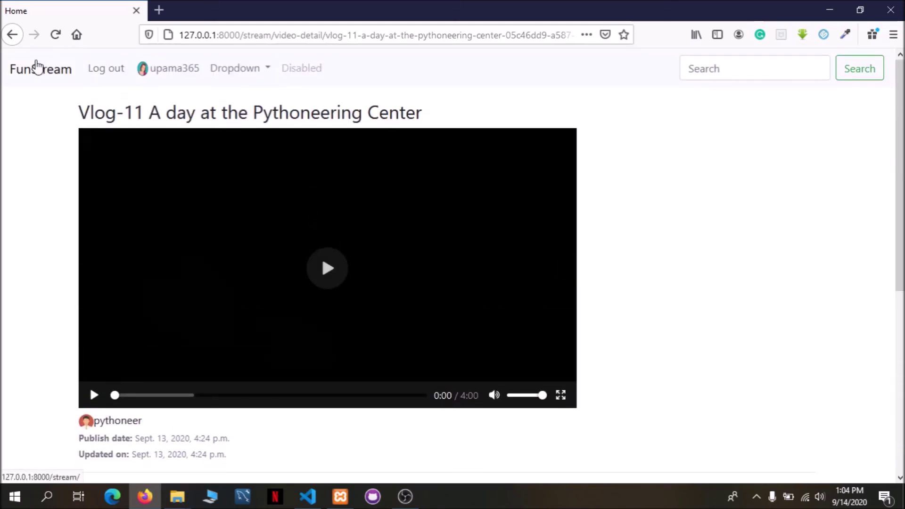
Return to the FunStream home feed and start a video search.
{"action": "left_click", "coordinate": [39, 68]}
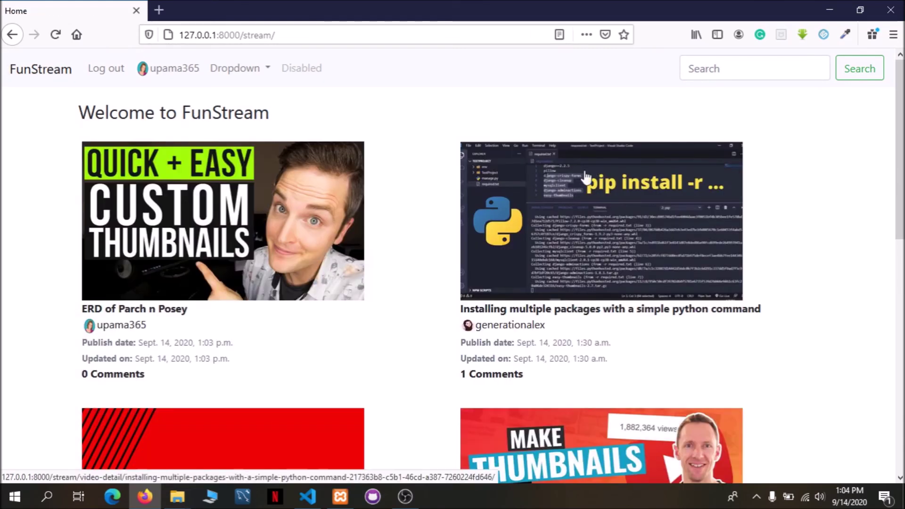
{"action": "left_click", "coordinate": [748, 68]}
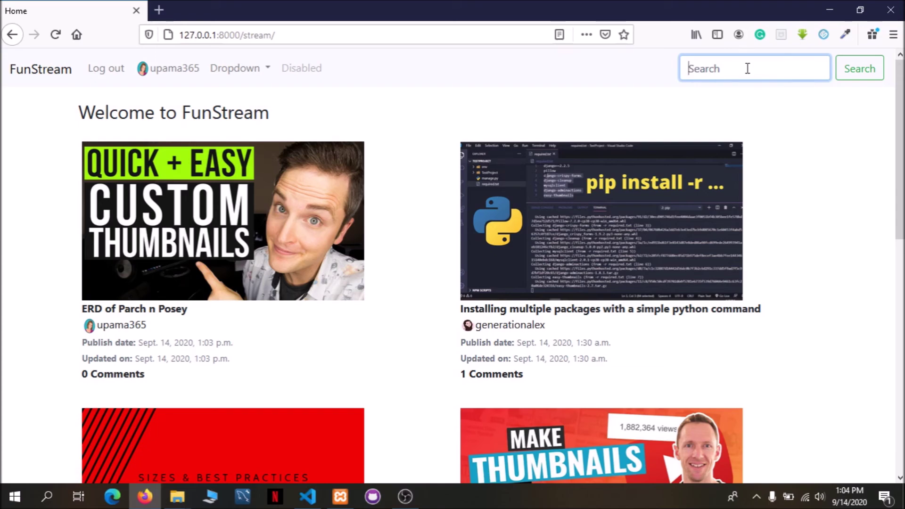
{"action": "scroll", "coordinate": [706, 188], "scroll_direction": "down", "scroll_amount": 3}
{"action": "scroll", "coordinate": [706, 188], "scroll_direction": "up", "scroll_amount": 3}
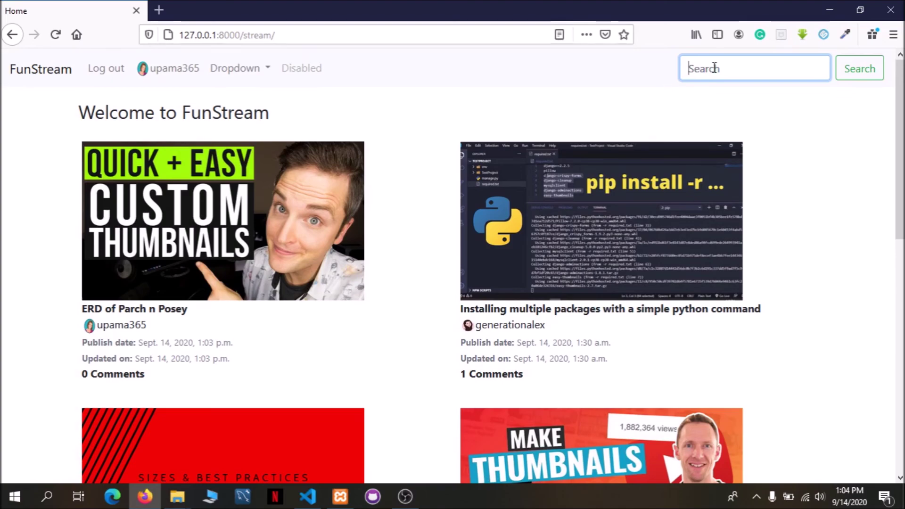
{"action": "scroll", "coordinate": [537, 313], "scroll_direction": "down", "scroll_amount": 8}
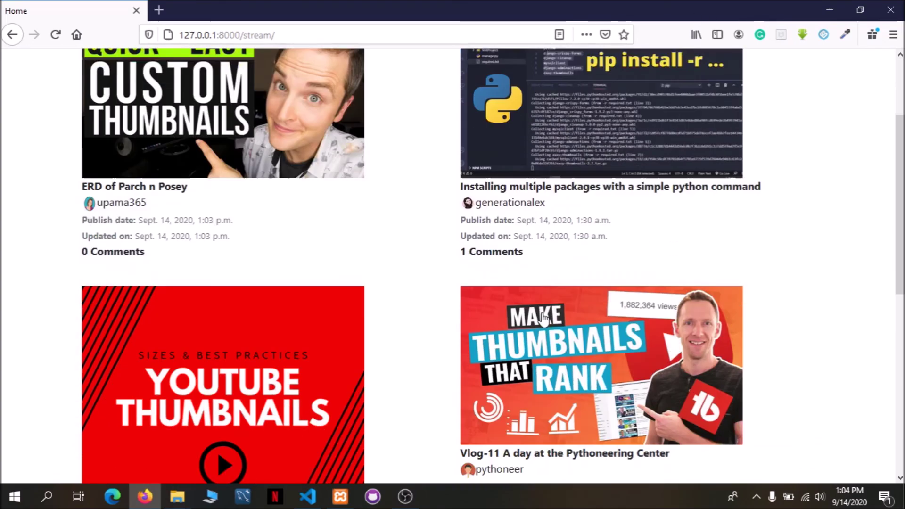
{"action": "scroll", "coordinate": [491, 309], "scroll_direction": "up", "scroll_amount": 8}
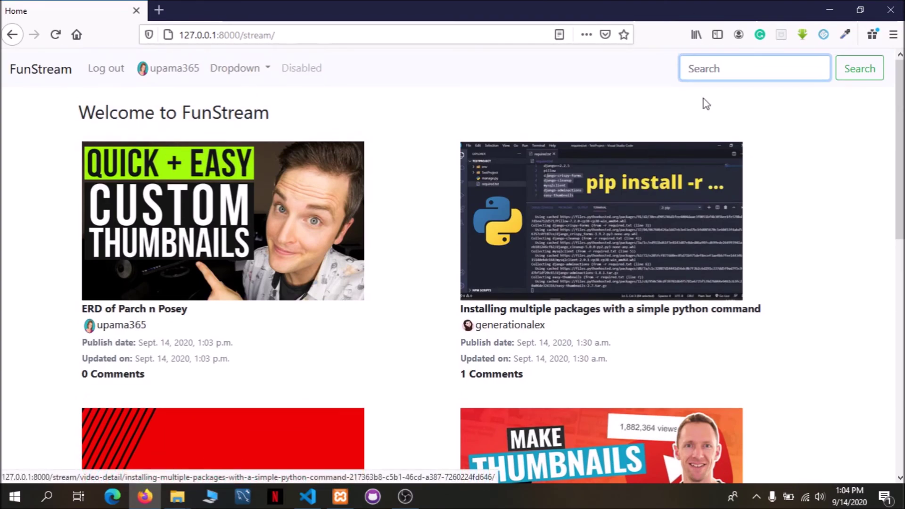
Search the videos for 'python'.
{"action": "left_click", "coordinate": [711, 69]}
{"action": "type", "text": "py"}
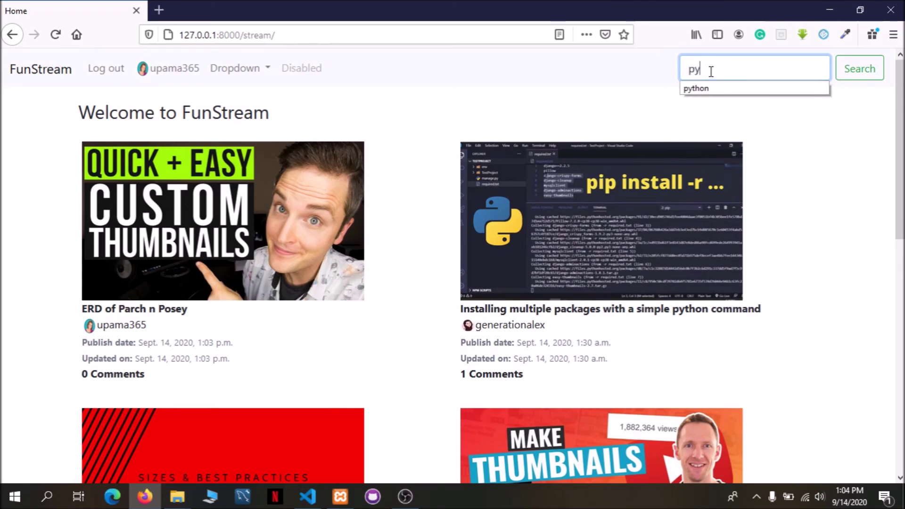
{"action": "type", "text": "h"}
{"action": "key", "text": "BackSpace"}
{"action": "type", "text": "thon"}
{"action": "key", "text": "Return"}
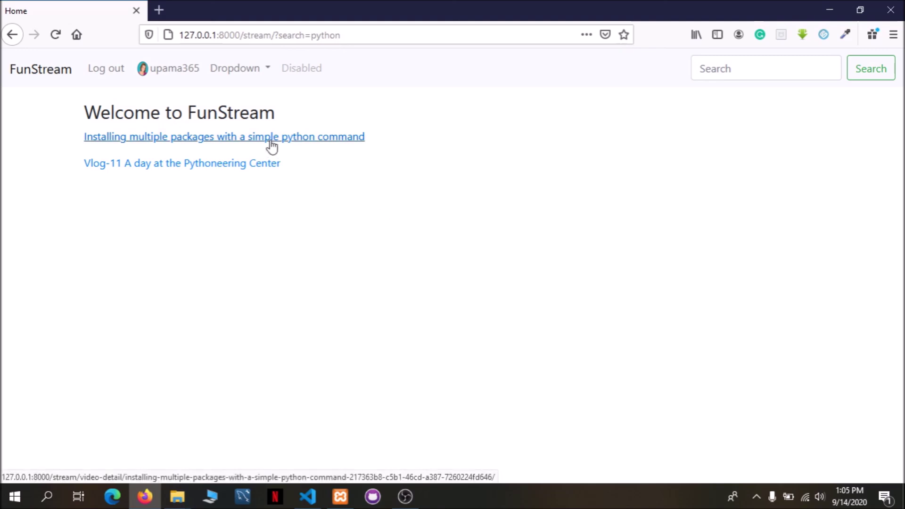
Open Vlog-11 from the two results, then go back to the home feed and the code editor.
{"action": "left_click", "coordinate": [222, 165]}
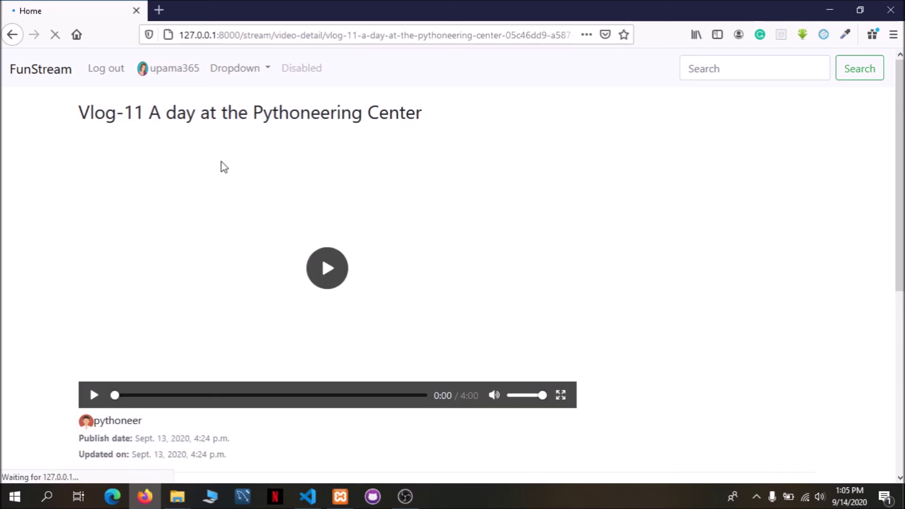
{"action": "scroll", "coordinate": [723, 209], "scroll_direction": "down", "scroll_amount": 2}
{"action": "scroll", "coordinate": [721, 206], "scroll_direction": "down", "scroll_amount": 5}
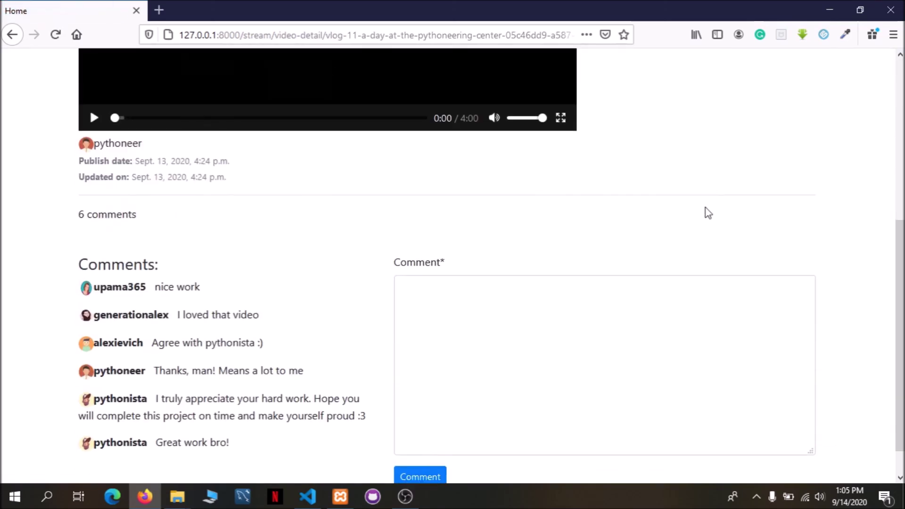
{"action": "scroll", "coordinate": [705, 209], "scroll_direction": "up", "scroll_amount": 6}
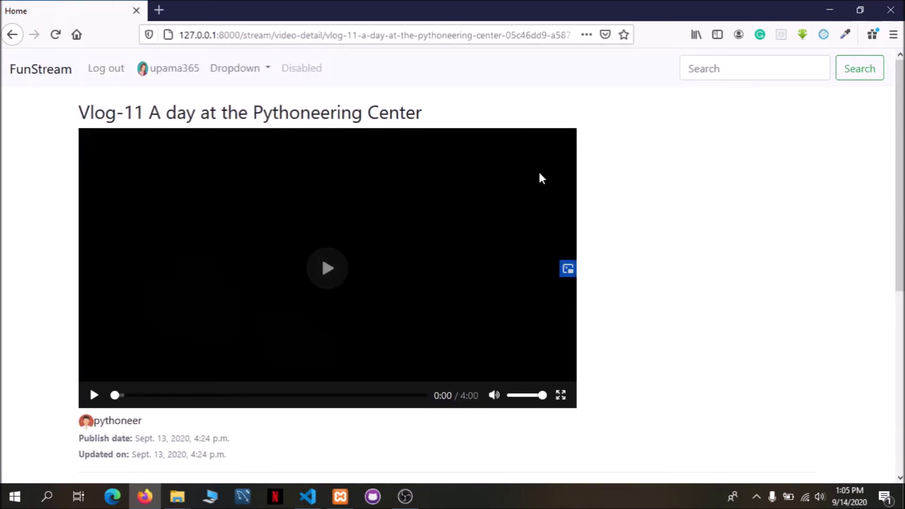
{"action": "scroll", "coordinate": [562, 182], "scroll_direction": "down", "scroll_amount": 4}
{"action": "scroll", "coordinate": [562, 182], "scroll_direction": "up", "scroll_amount": 4}
{"action": "left_click", "coordinate": [50, 81]}
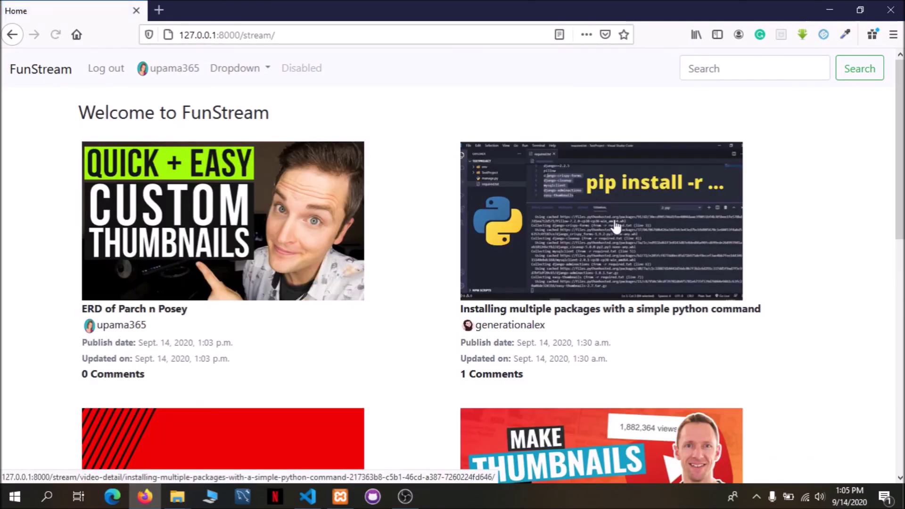
{"action": "left_click", "coordinate": [307, 497]}
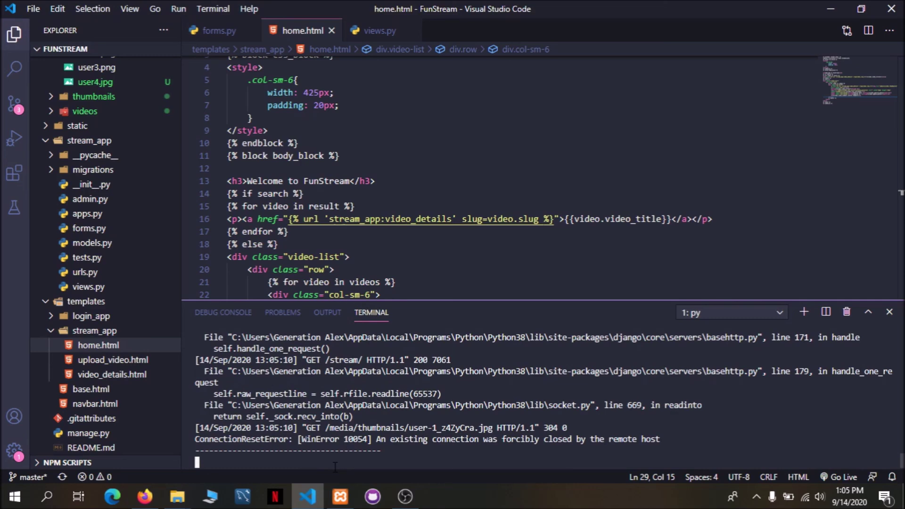
Show home.html's search-result and video-list code at line 23 above a smaller terminal.
{"action": "scroll", "coordinate": [384, 197], "scroll_direction": "down", "scroll_amount": 2}
{"action": "scroll", "coordinate": [394, 220], "scroll_direction": "up", "scroll_amount": 3}
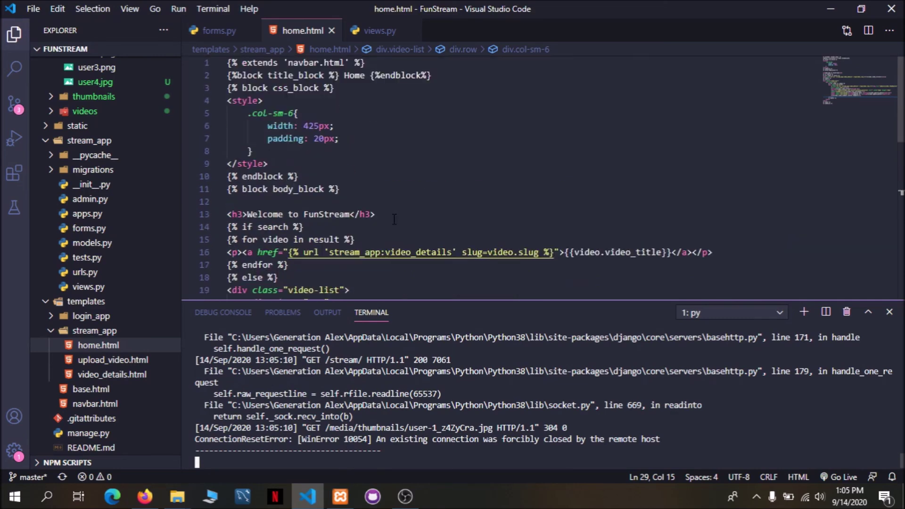
{"action": "key", "text": "ctrl+z"}
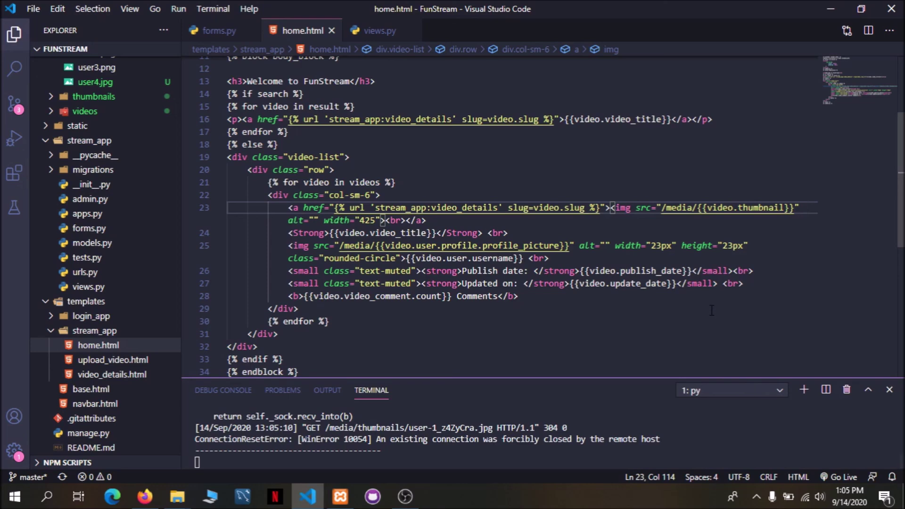